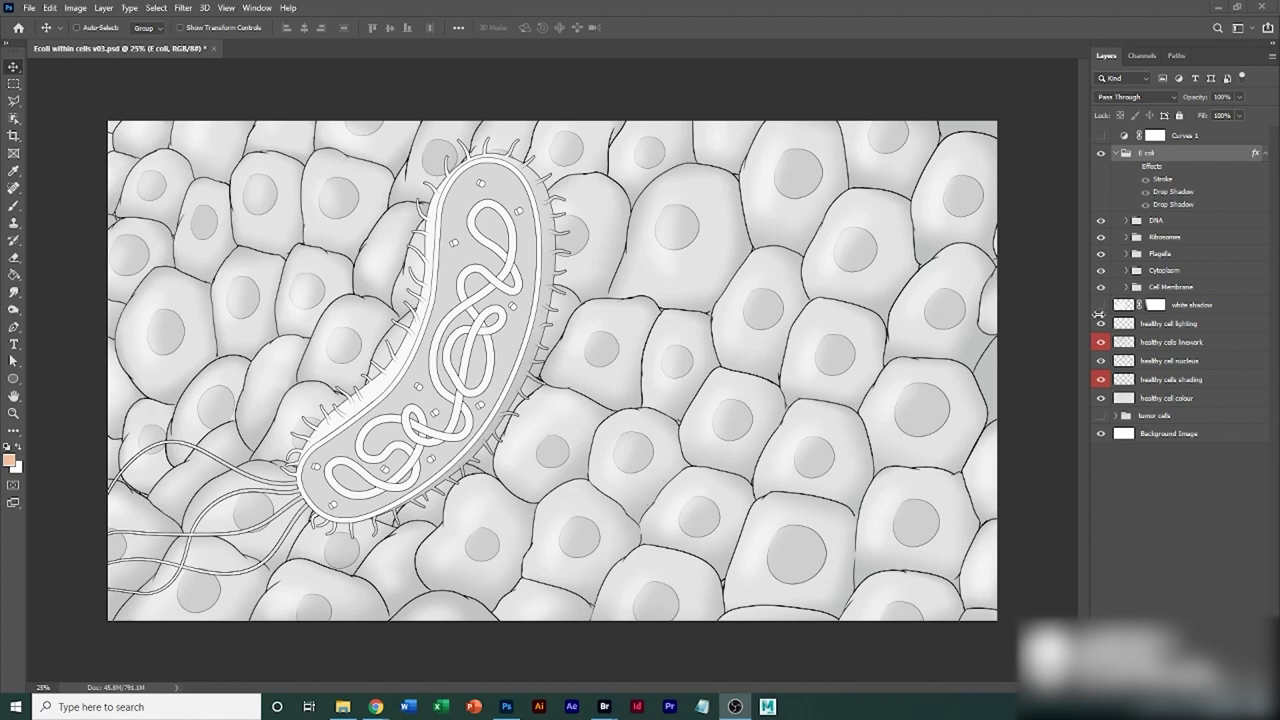
# Turn on and select the 'white shadow' layer so a soft white glow rings the bacterium
pyautogui.click(1101, 305)
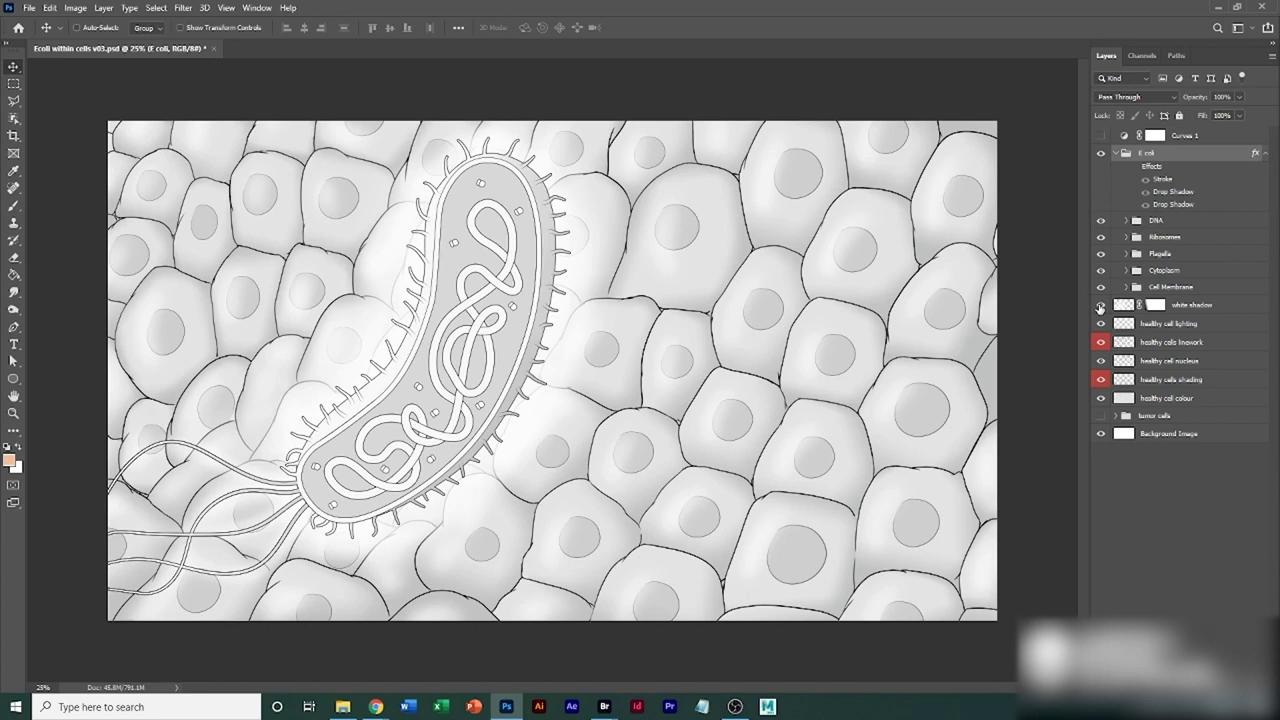
pyautogui.click(1117, 307)
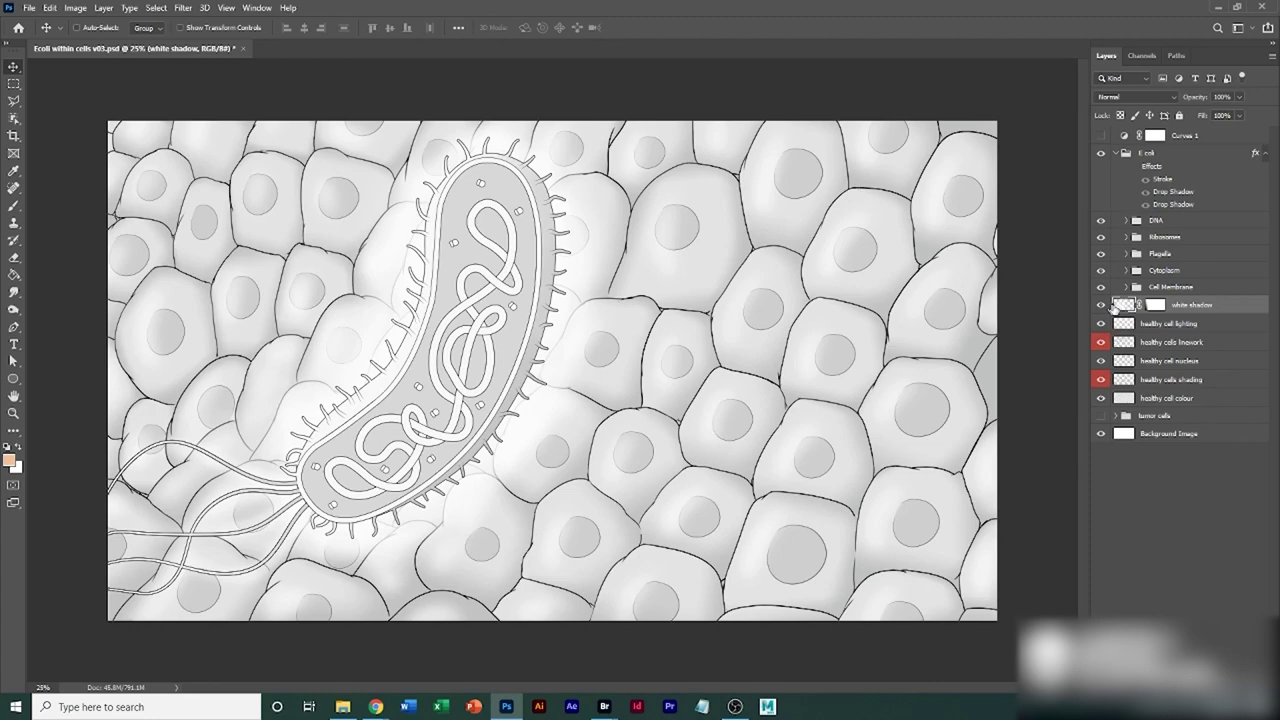
# Inspect the white shadow alone over the cells, then hide it and restore the bacterium's part groups
pyautogui.moveTo(1101, 287); pyautogui.dragTo(1101, 220)
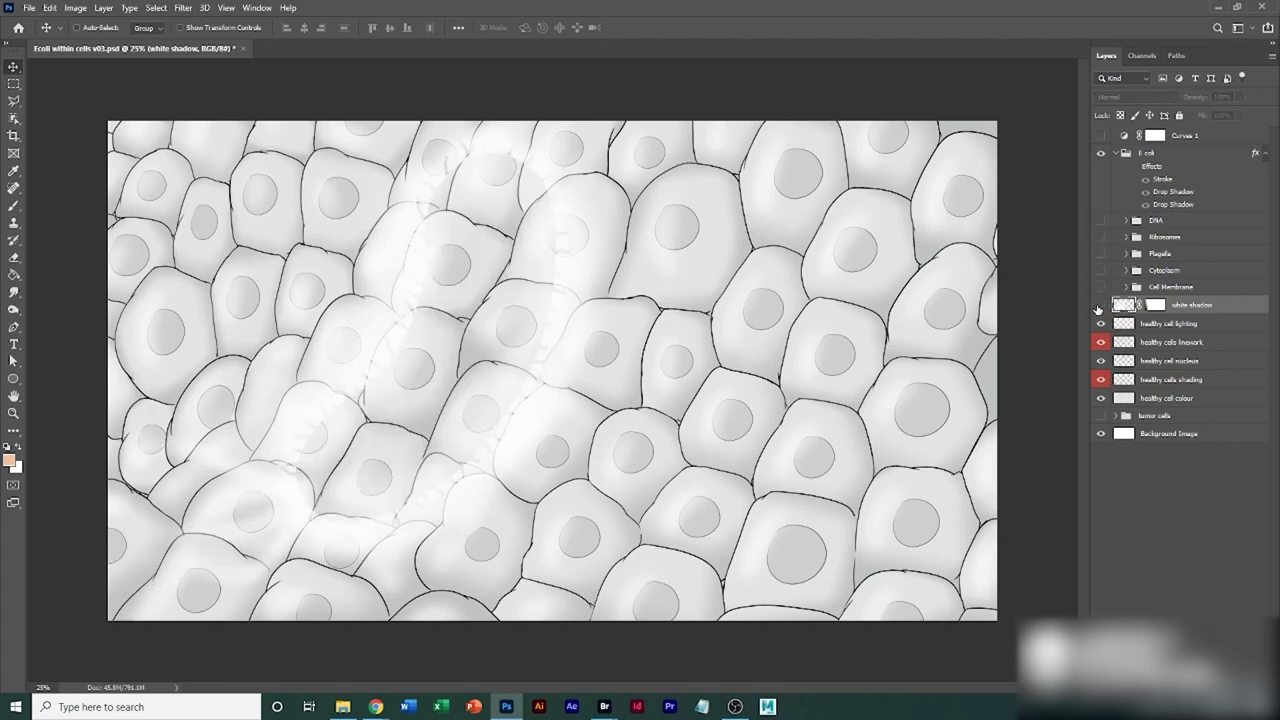
pyautogui.click(1101, 305)
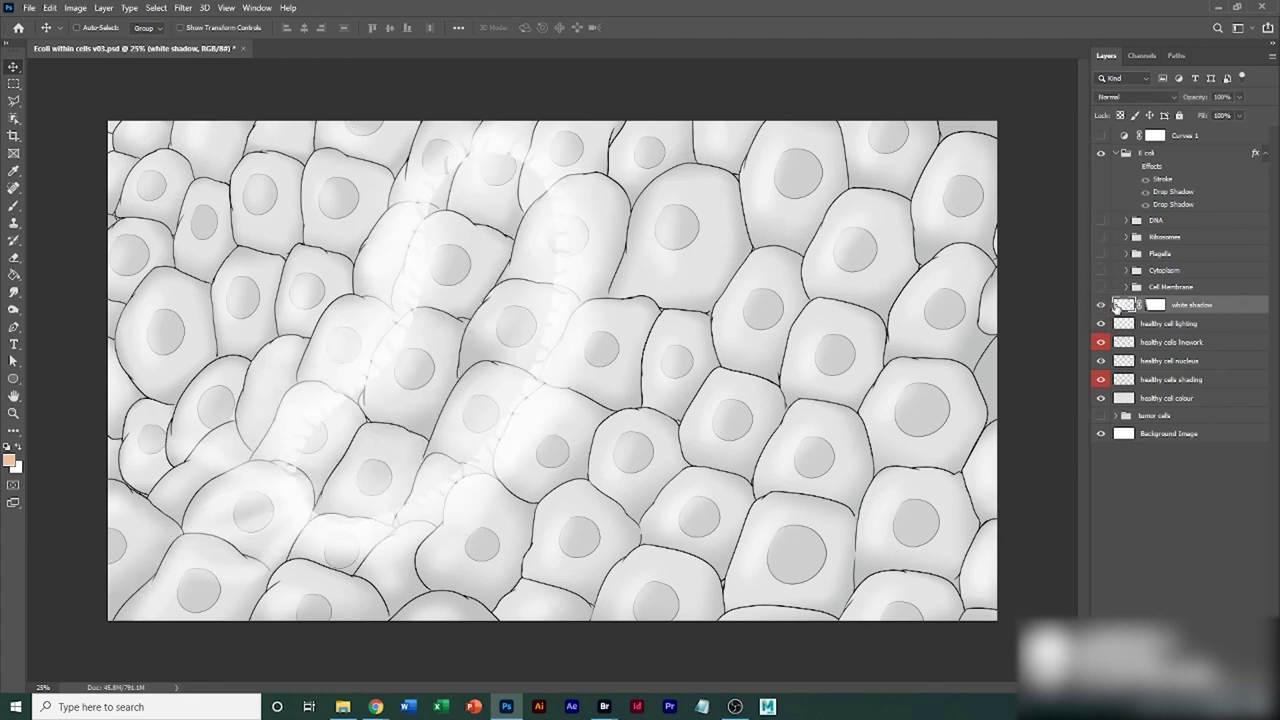
pyautogui.click(1117, 305)
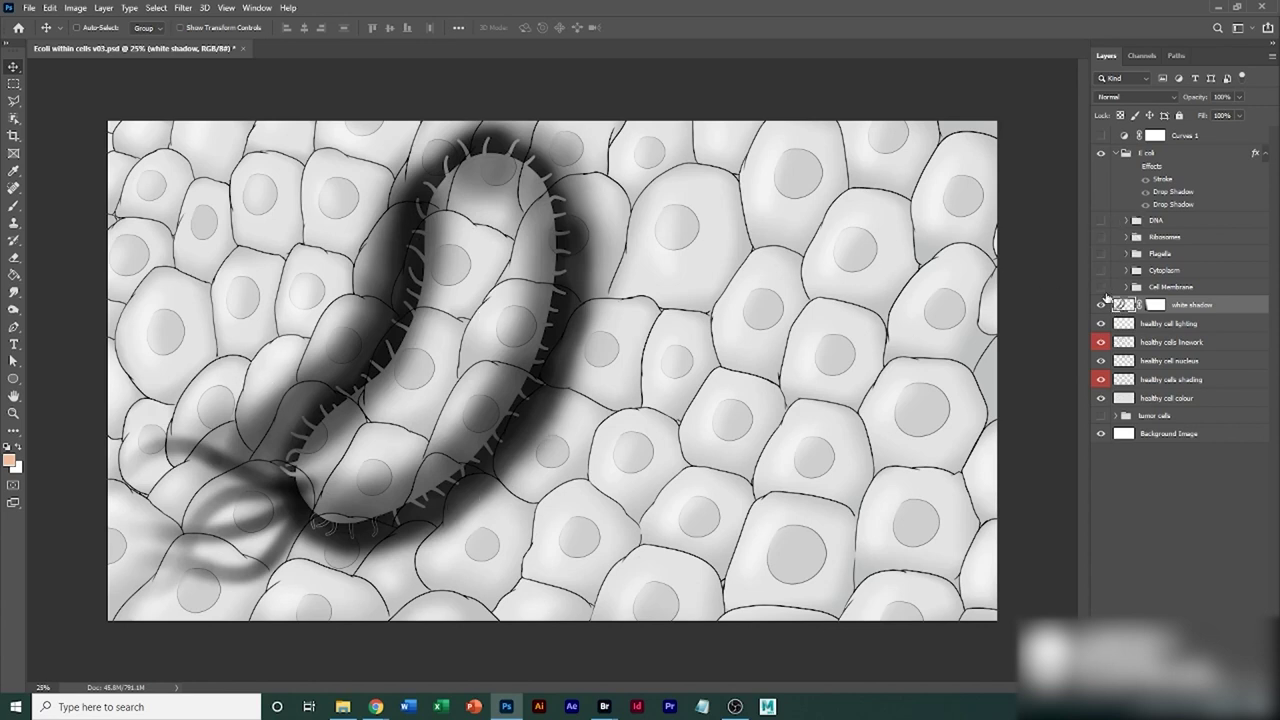
pyautogui.moveTo(1101, 292); pyautogui.dragTo(1100, 222)
pyautogui.hotkey('ctrl', 'i')
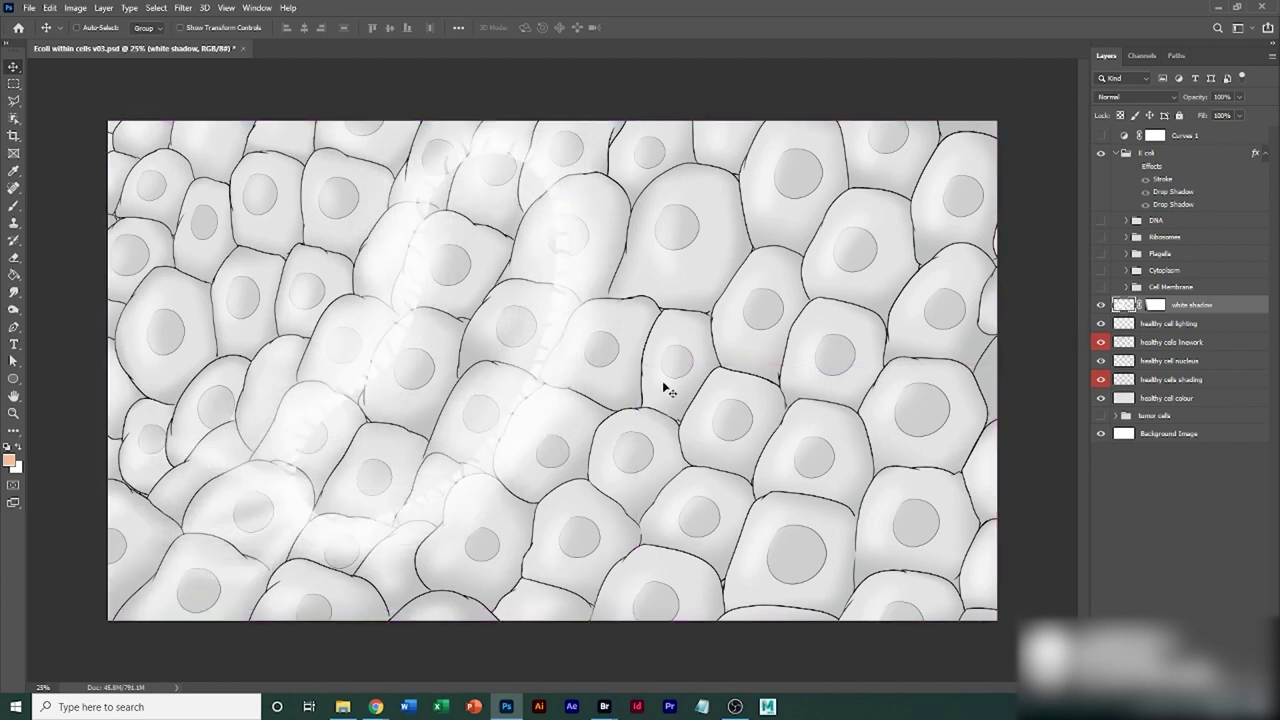
pyautogui.click(1102, 305)
pyautogui.moveTo(1101, 287); pyautogui.dragTo(1103, 222)
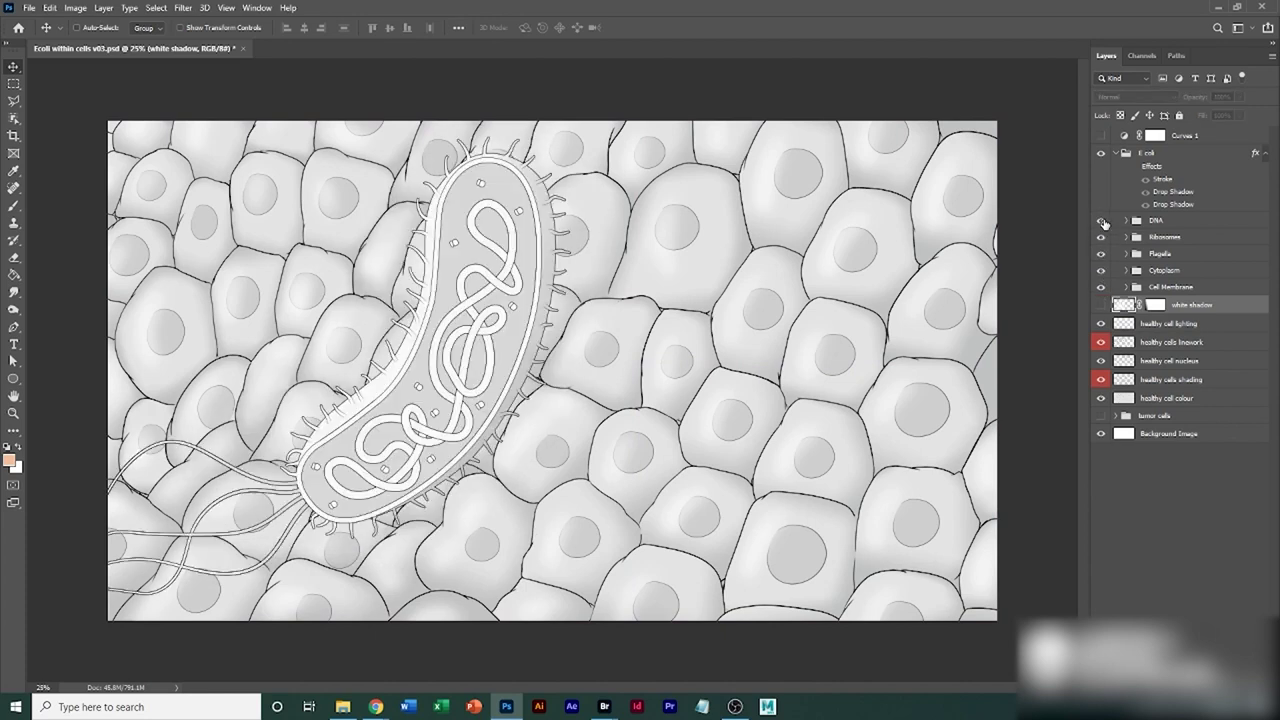
# Duplicate the E coli group as 'E coli copy' placed above the original
pyautogui.click(1156, 161)
pyautogui.keyDown('alt'); pyautogui.moveTo(1160, 158); pyautogui.dragTo(1132, 203); pyautogui.keyUp('alt')
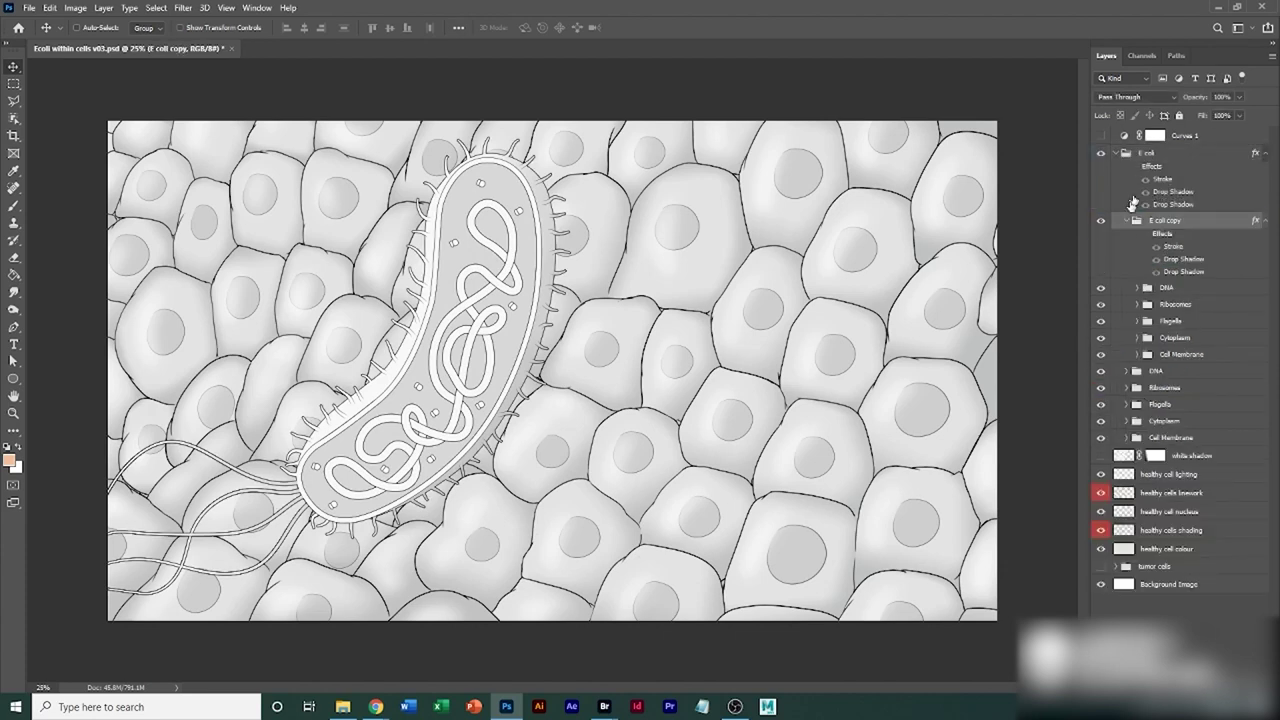
pyautogui.hotkey('ctrl', 'z')
pyautogui.moveTo(1150, 158); pyautogui.dragTo(1158, 145)
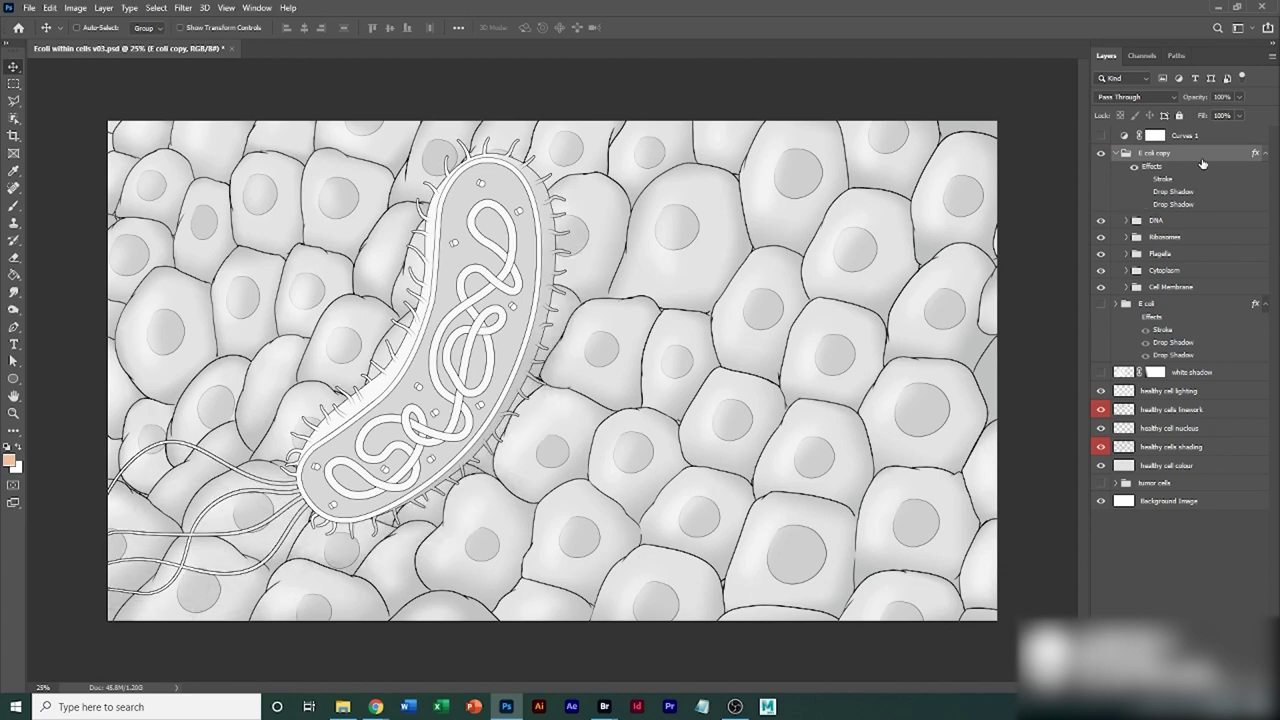
# Check the E coli copy's layer styles and collapse the copy group
pyautogui.doubleClick(1201, 156)
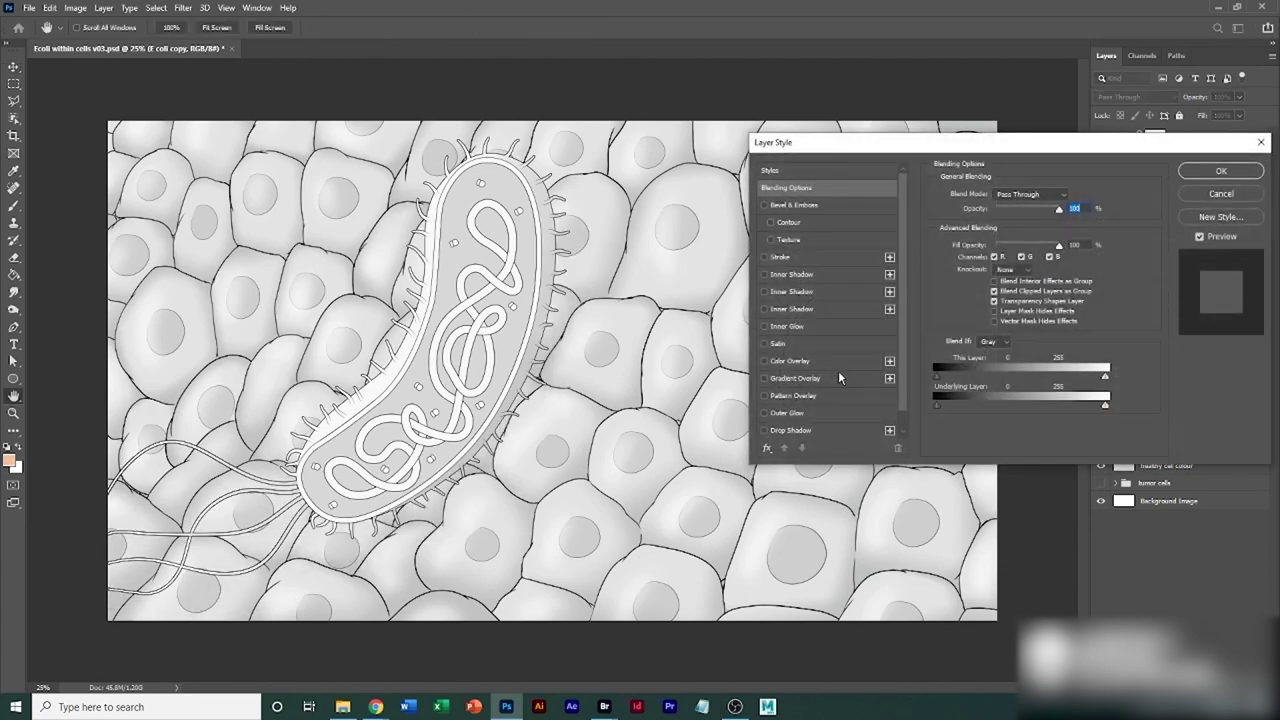
pyautogui.click(1218, 173)
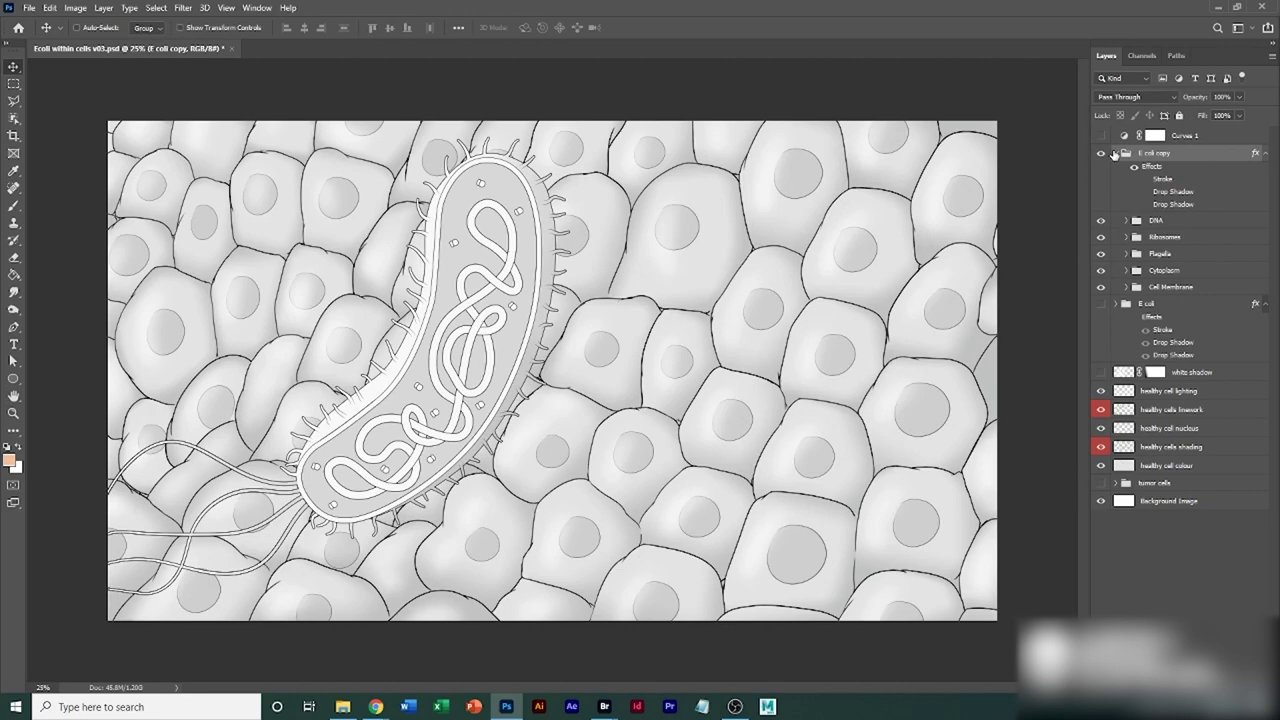
pyautogui.click(1116, 153)
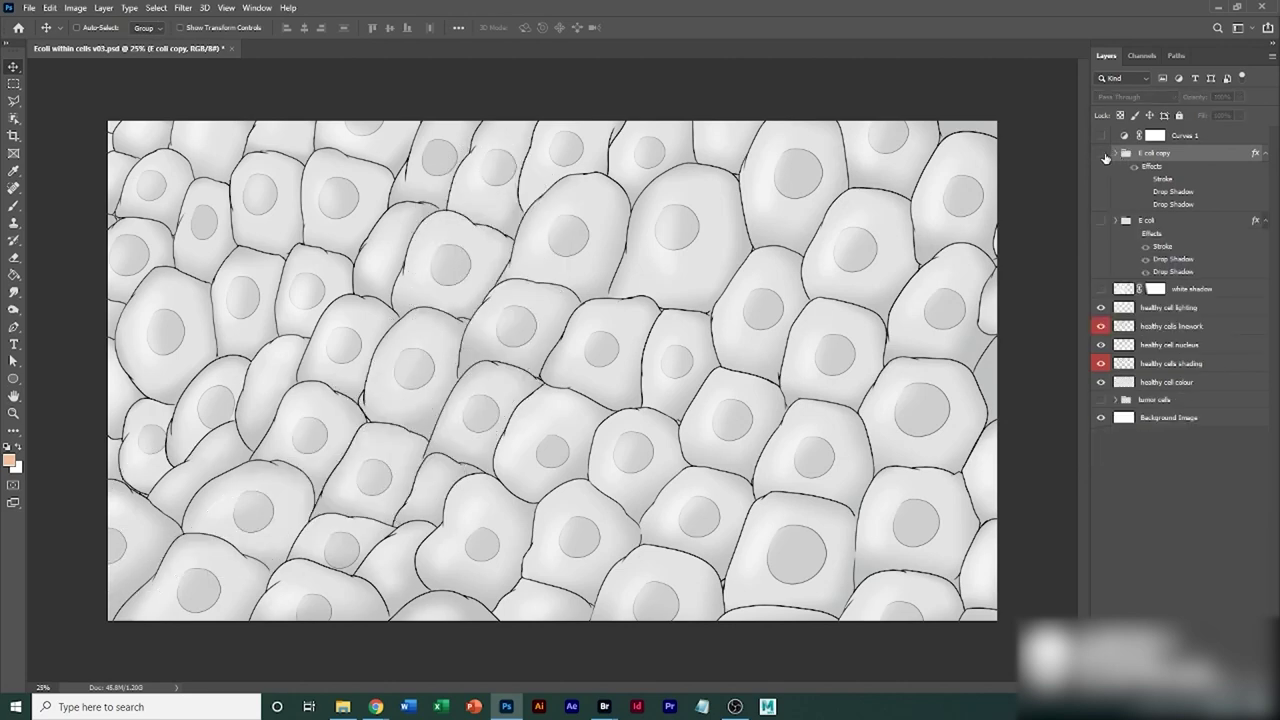
pyautogui.click(1102, 154)
pyautogui.click(1117, 154)
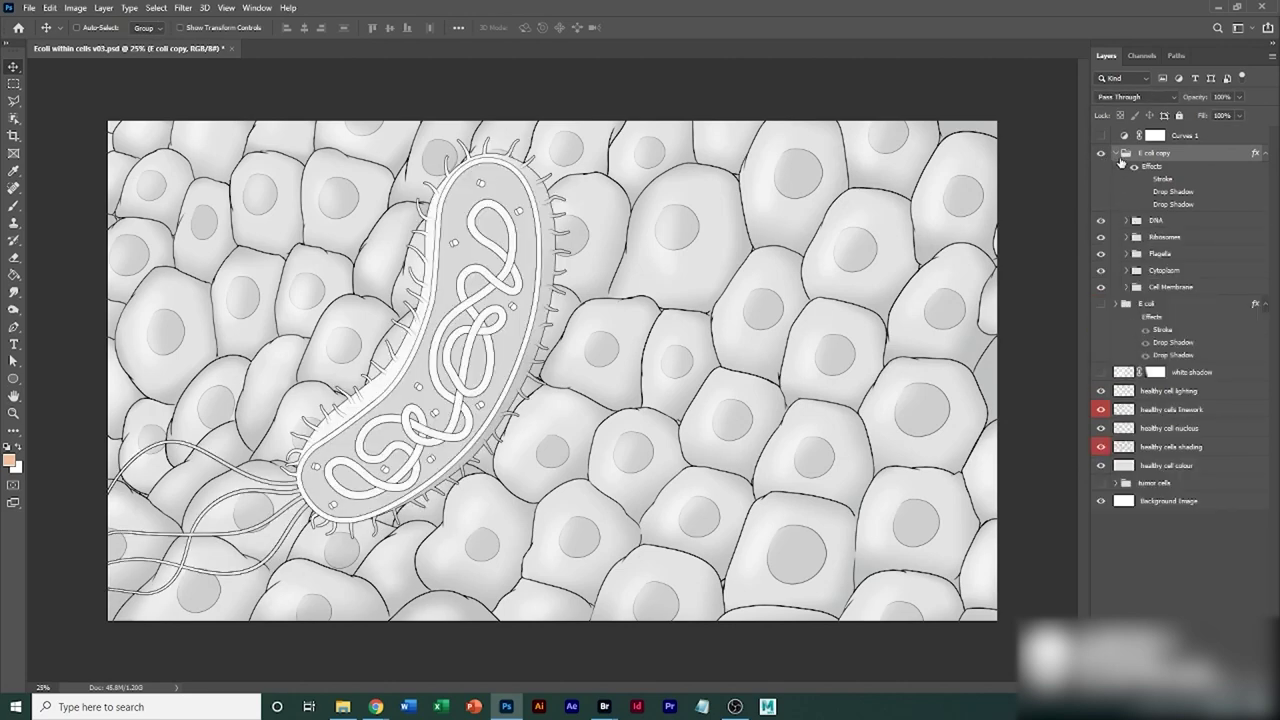
pyautogui.click(1117, 154)
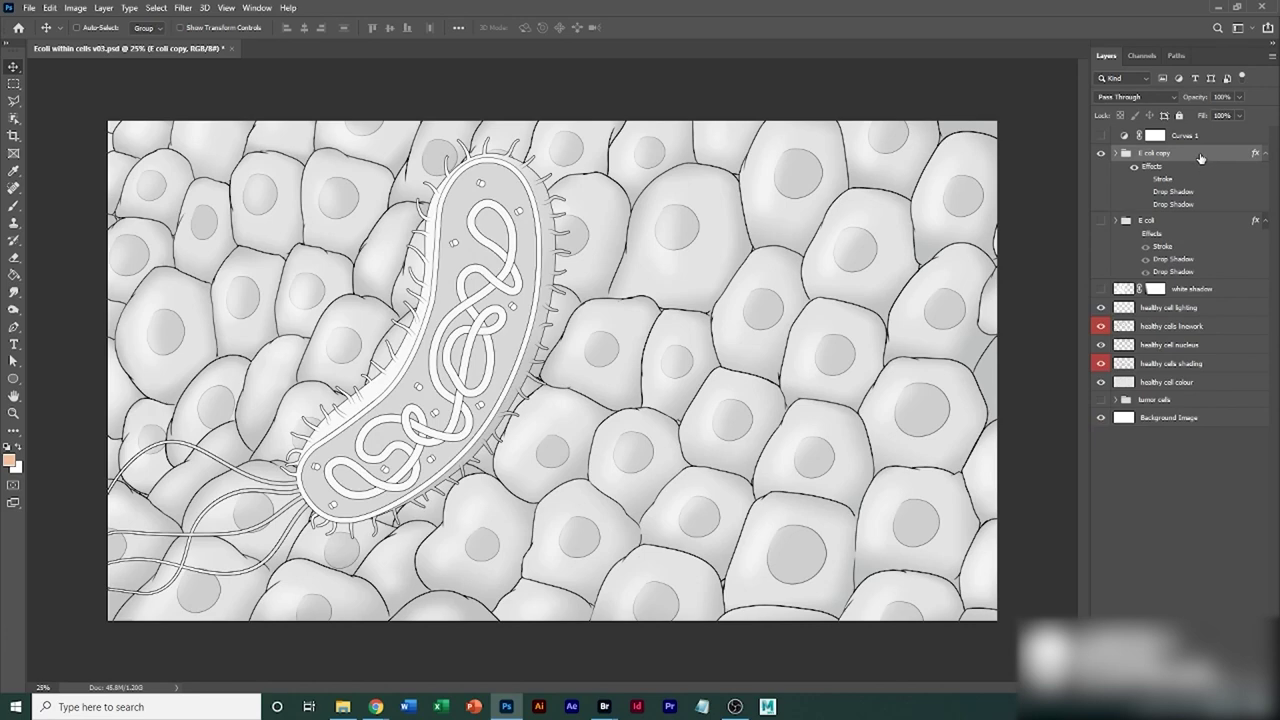
pyautogui.doubleClick(1208, 190)
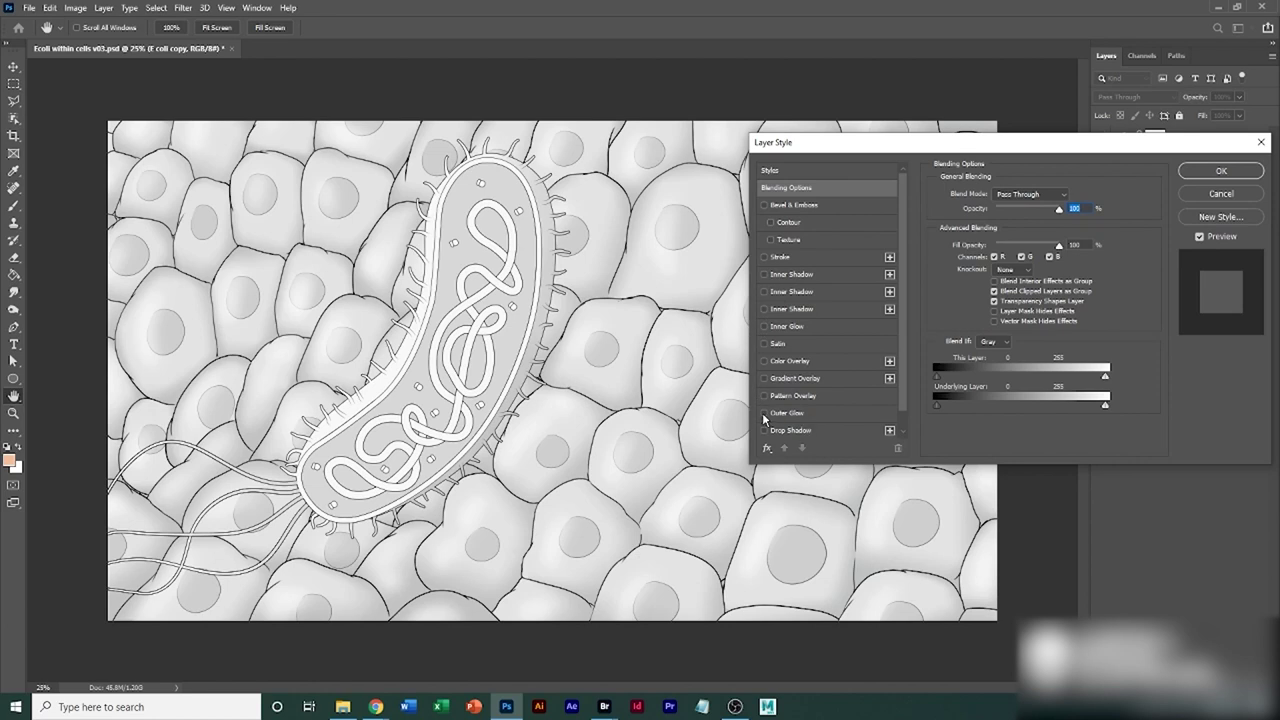
pyautogui.click(763, 412)
pyautogui.click(824, 411)
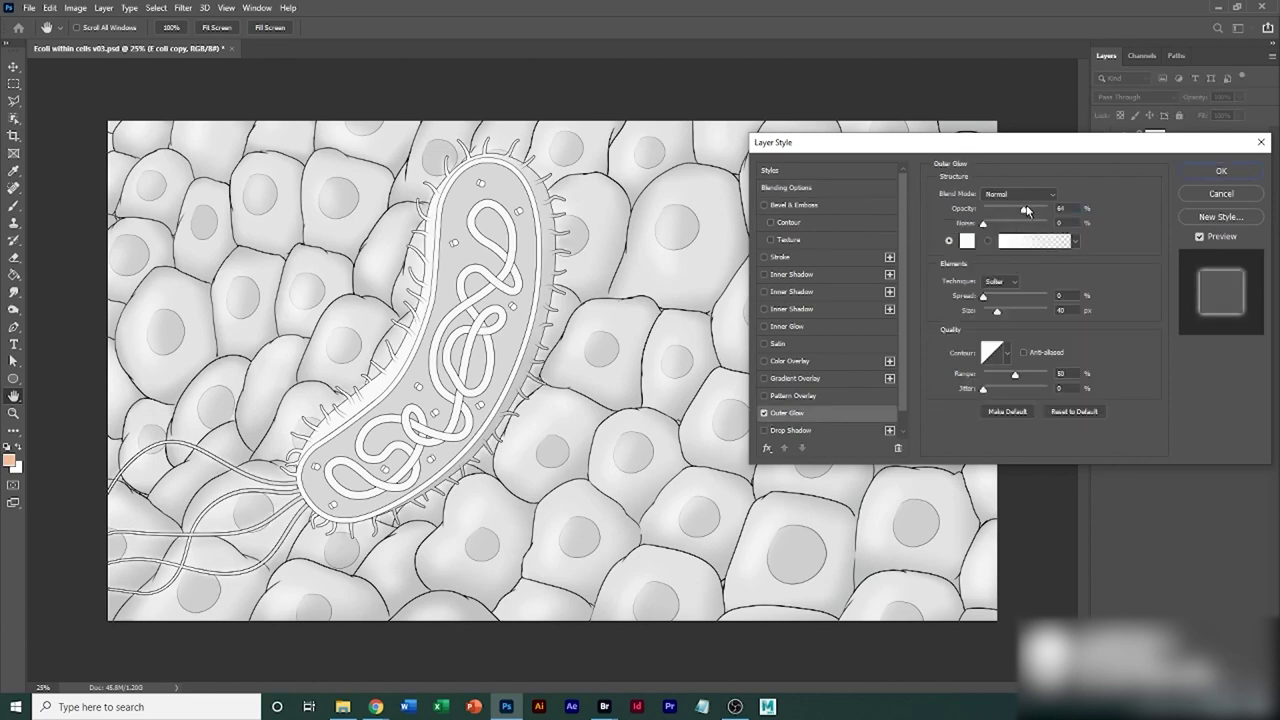
pyautogui.moveTo(1025, 207); pyautogui.dragTo(1050, 208)
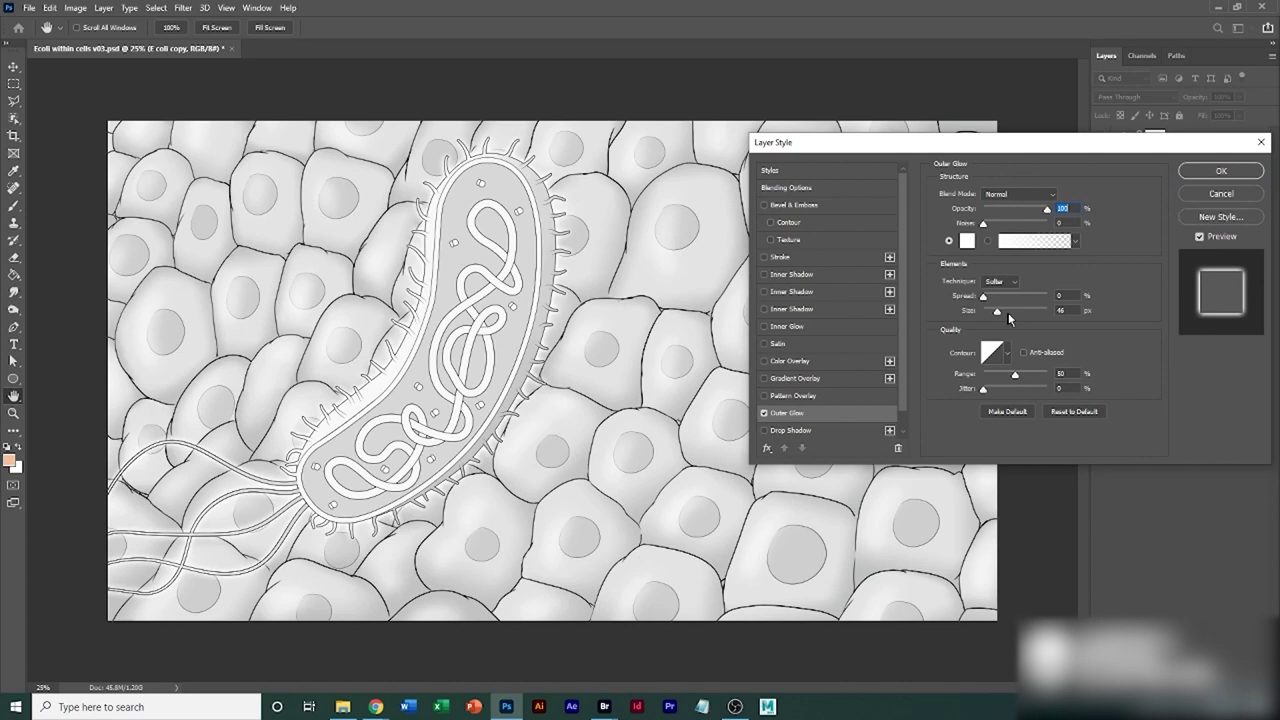
pyautogui.moveTo(1008, 312); pyautogui.dragTo(1096, 312)
pyautogui.click(967, 240)
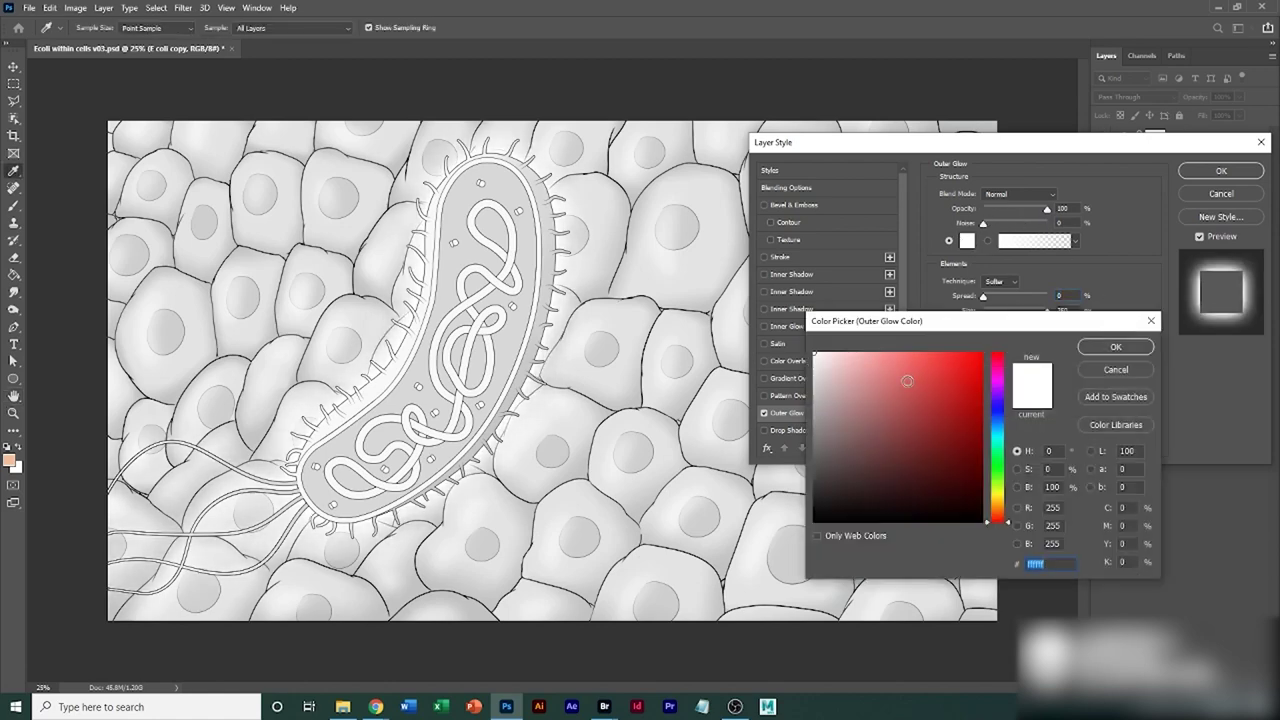
pyautogui.moveTo(978, 358); pyautogui.dragTo(1004, 336)
pyautogui.click(1114, 350)
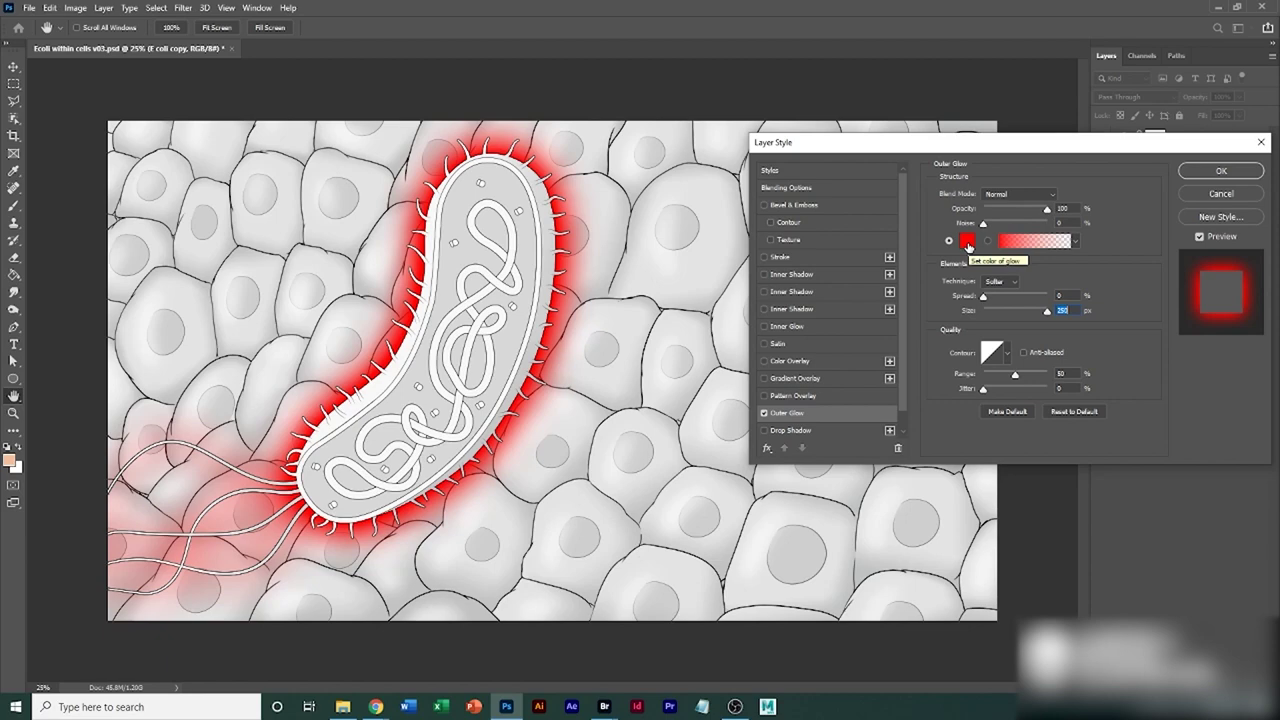
pyautogui.click(967, 242)
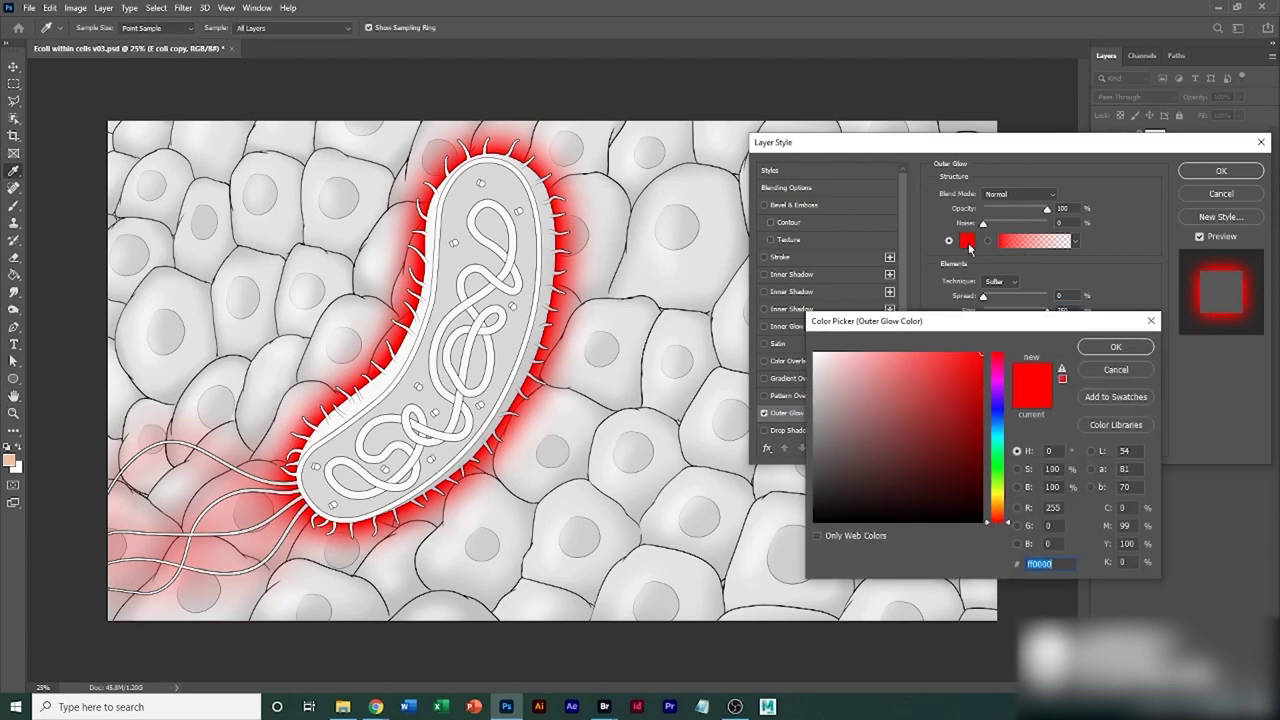
pyautogui.click(1115, 370)
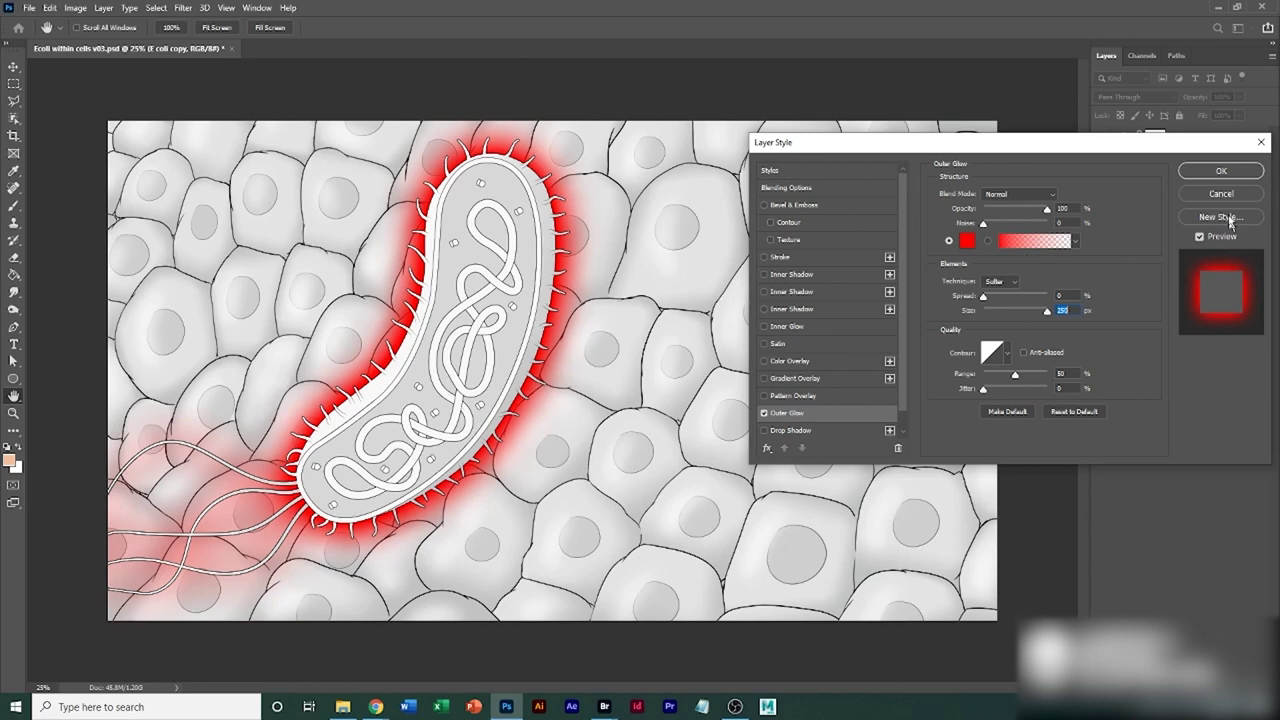
pyautogui.click(1221, 193)
# Hide E coli copy and show the original E coli with Stroke on and drop shadow off
pyautogui.click(1101, 153)
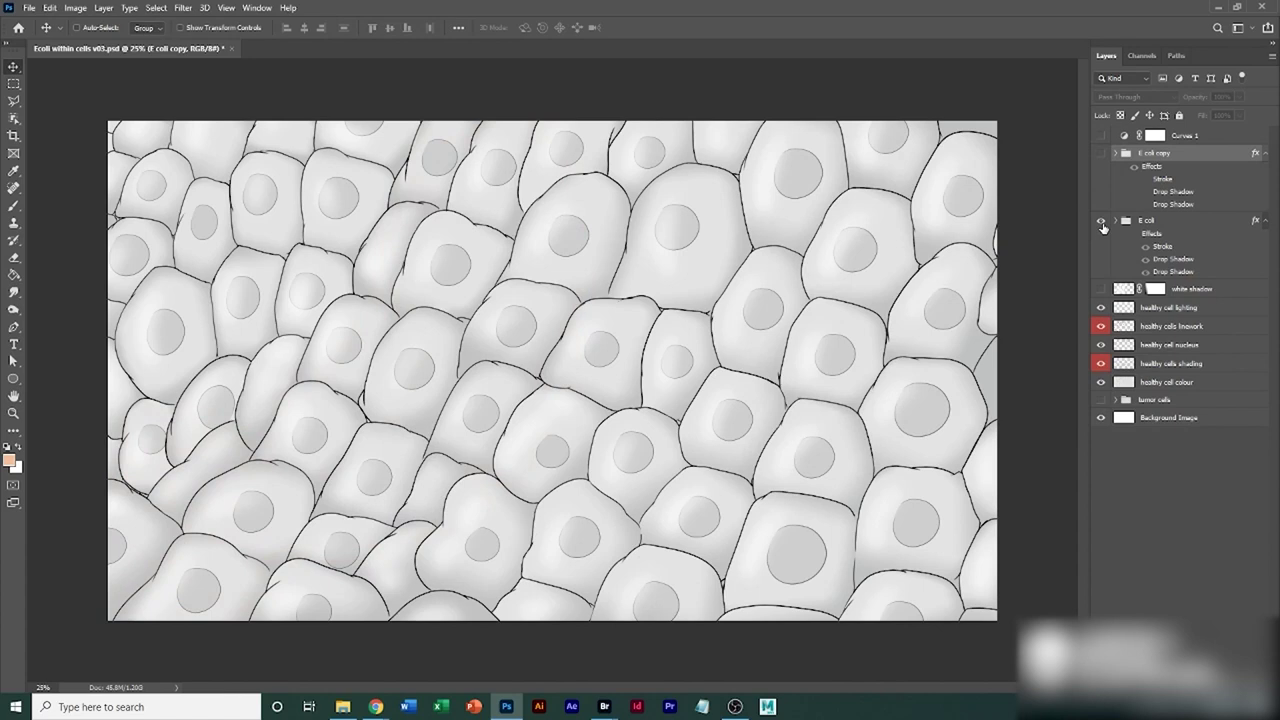
pyautogui.click(1101, 221)
pyautogui.click(1134, 234)
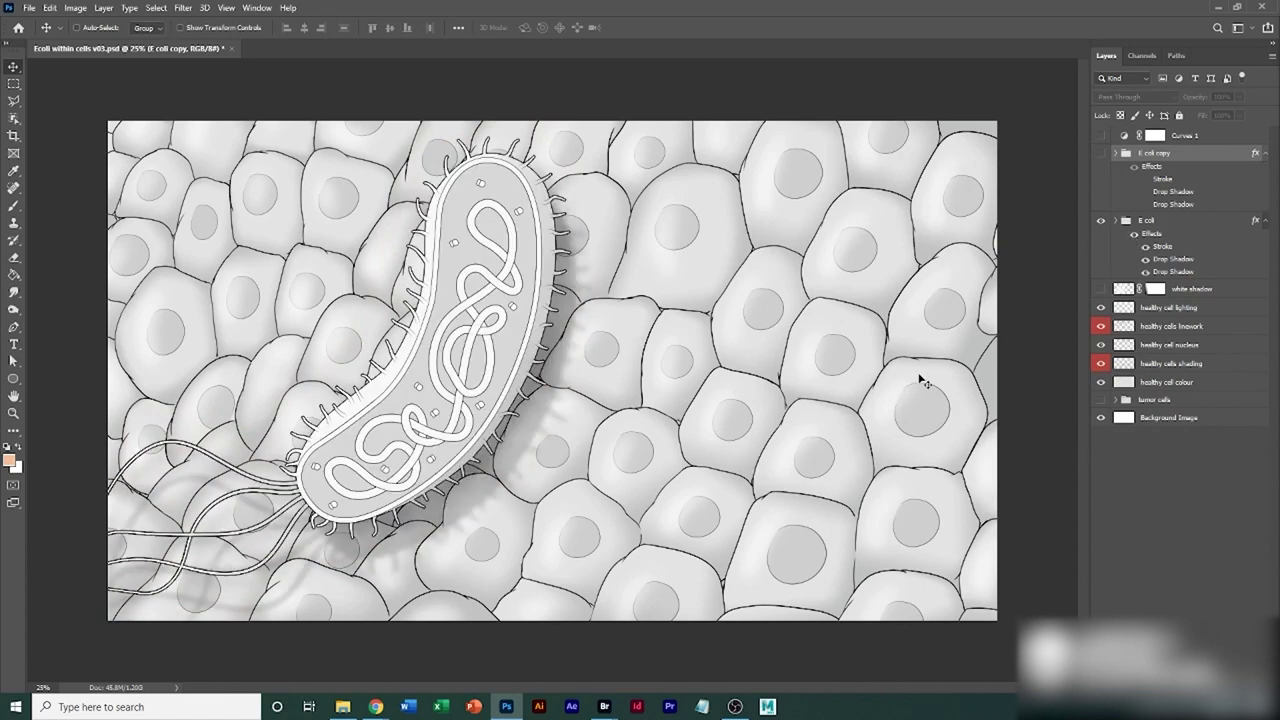
pyautogui.click(1146, 259)
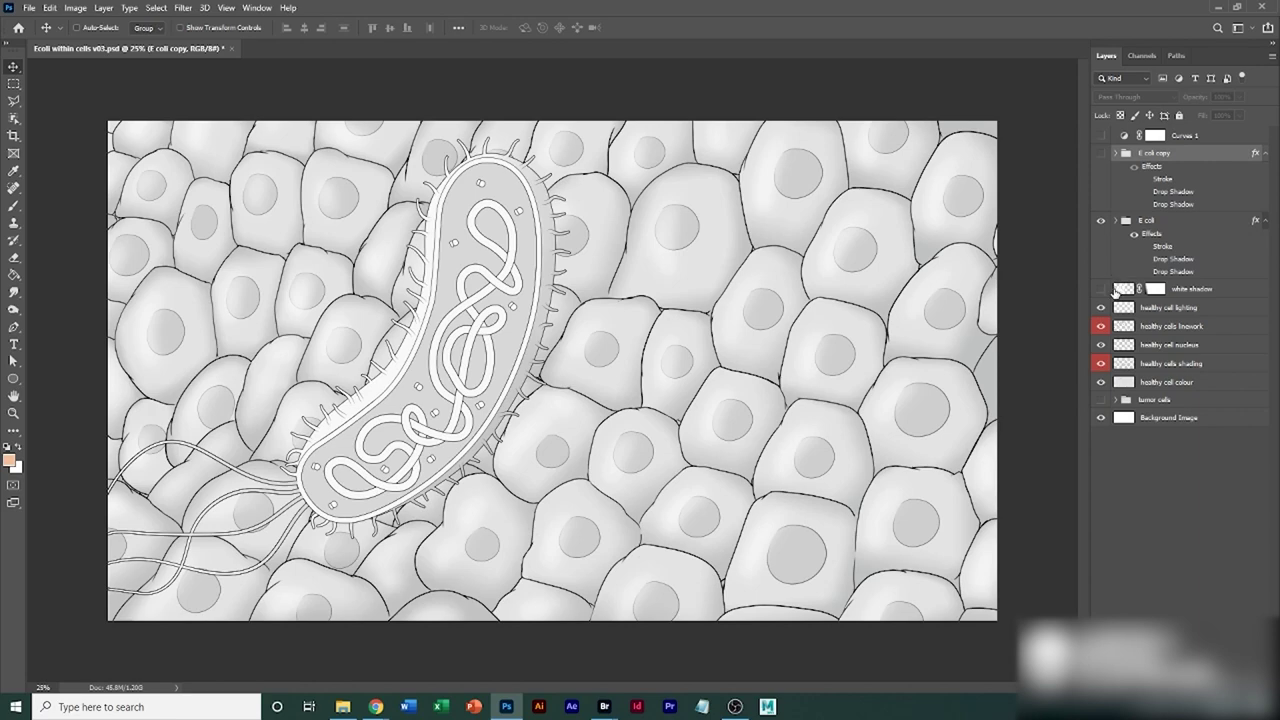
pyautogui.click(1150, 247)
pyautogui.click(1148, 247)
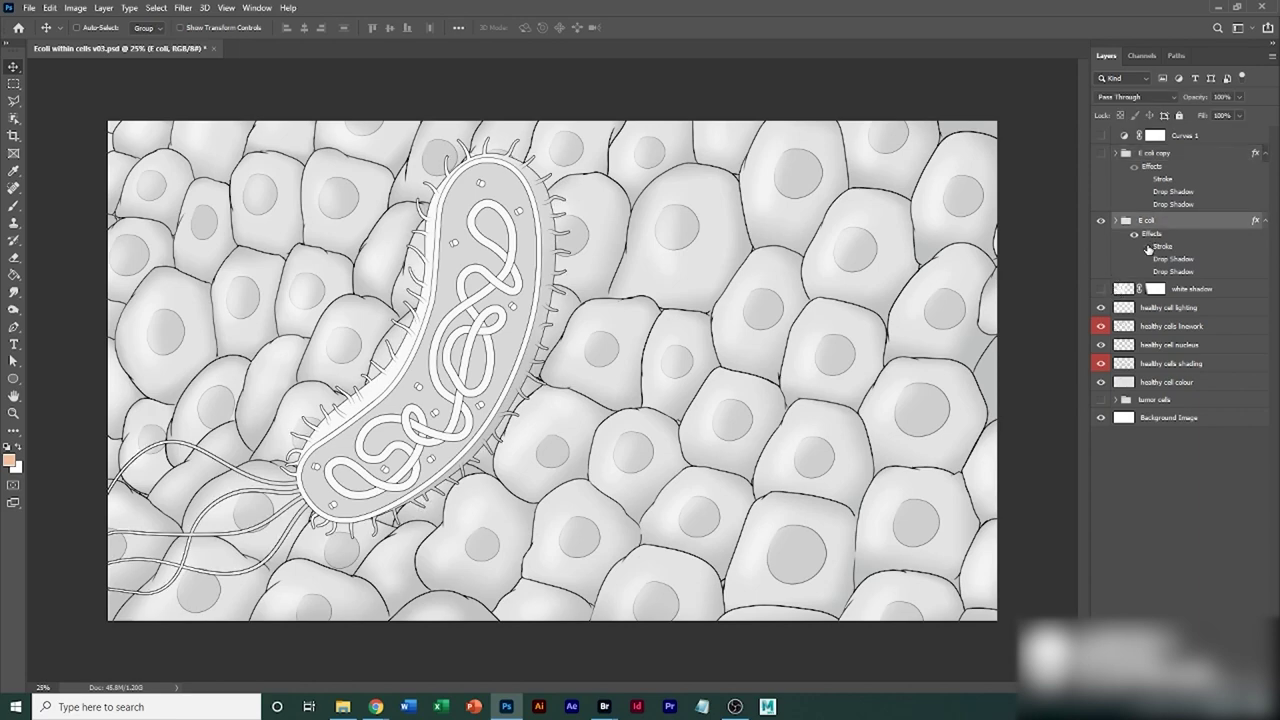
pyautogui.click(1146, 247)
# Adjust the E coli Stroke size in Layer Style, settling on a thin outline
pyautogui.doubleClick(1163, 247)
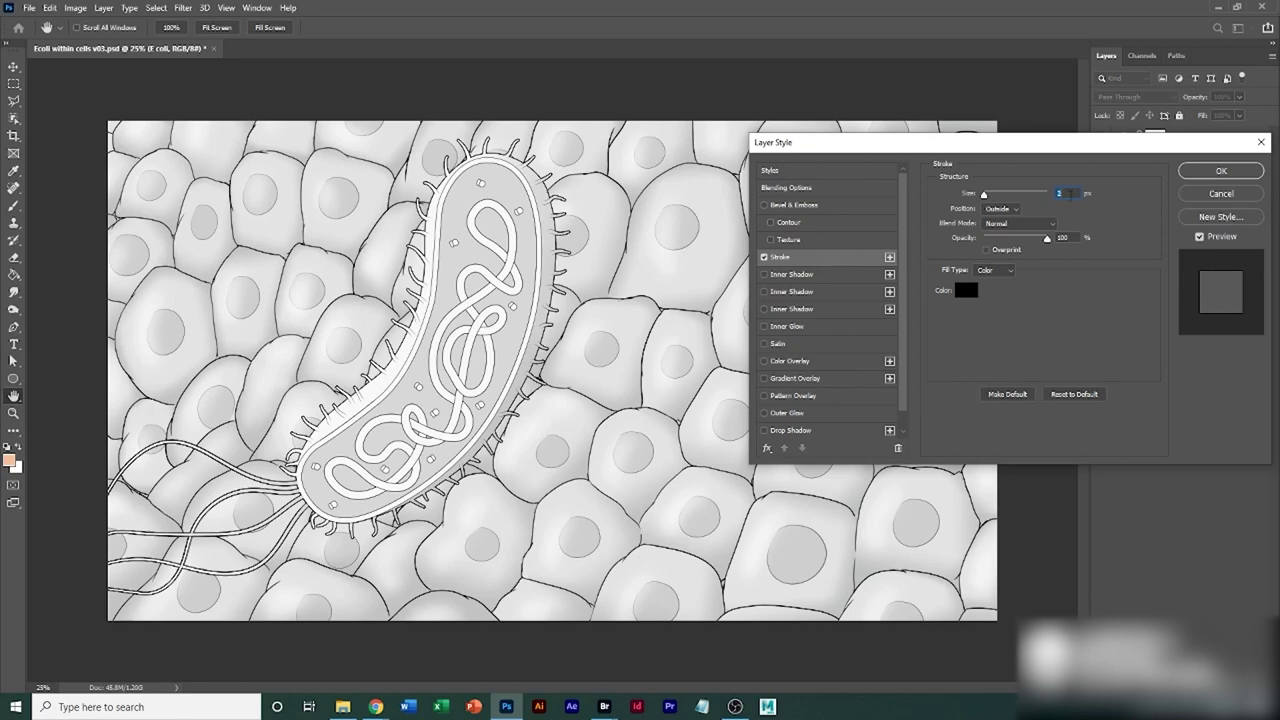
pyautogui.press('Return')
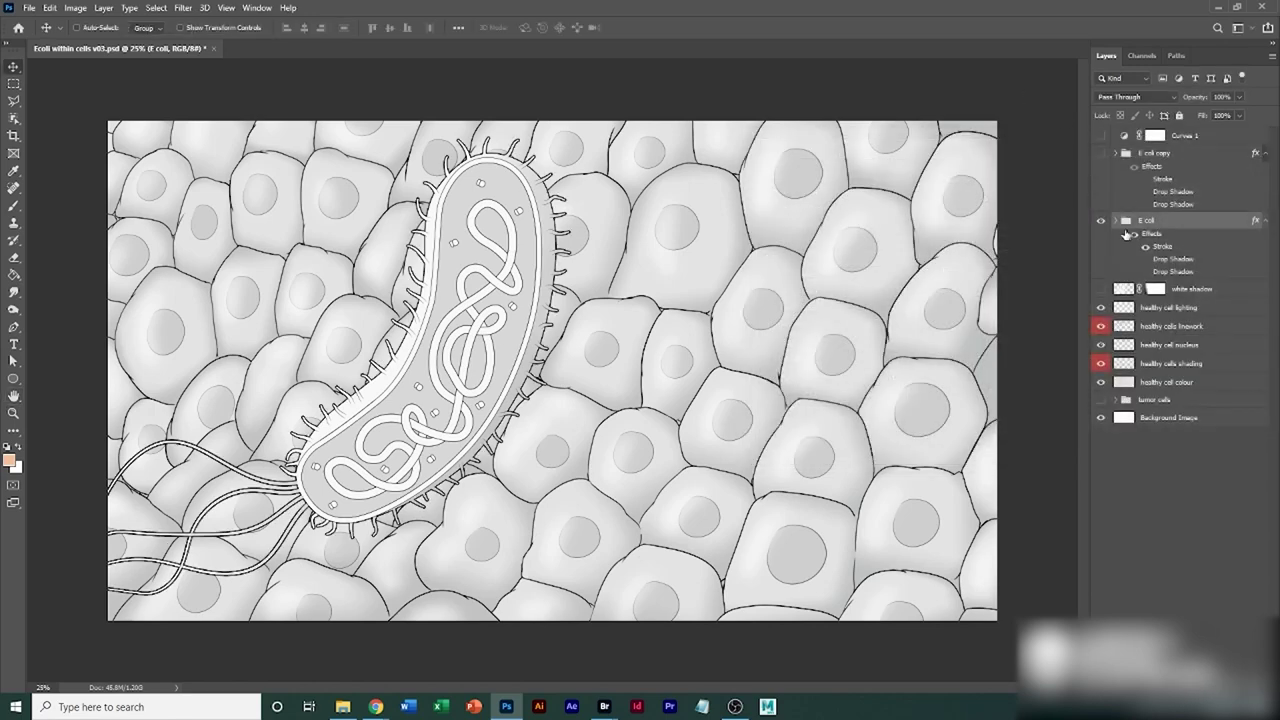
pyautogui.doubleClick(1161, 248)
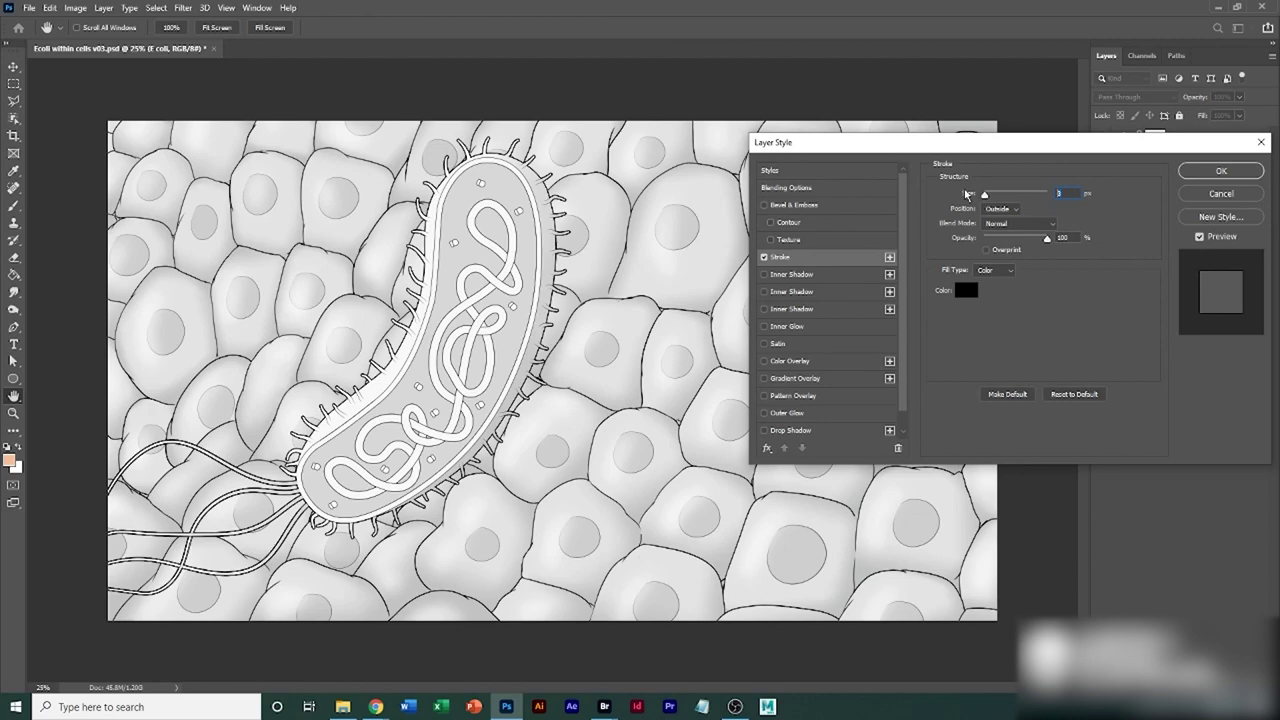
pyautogui.press('Return')
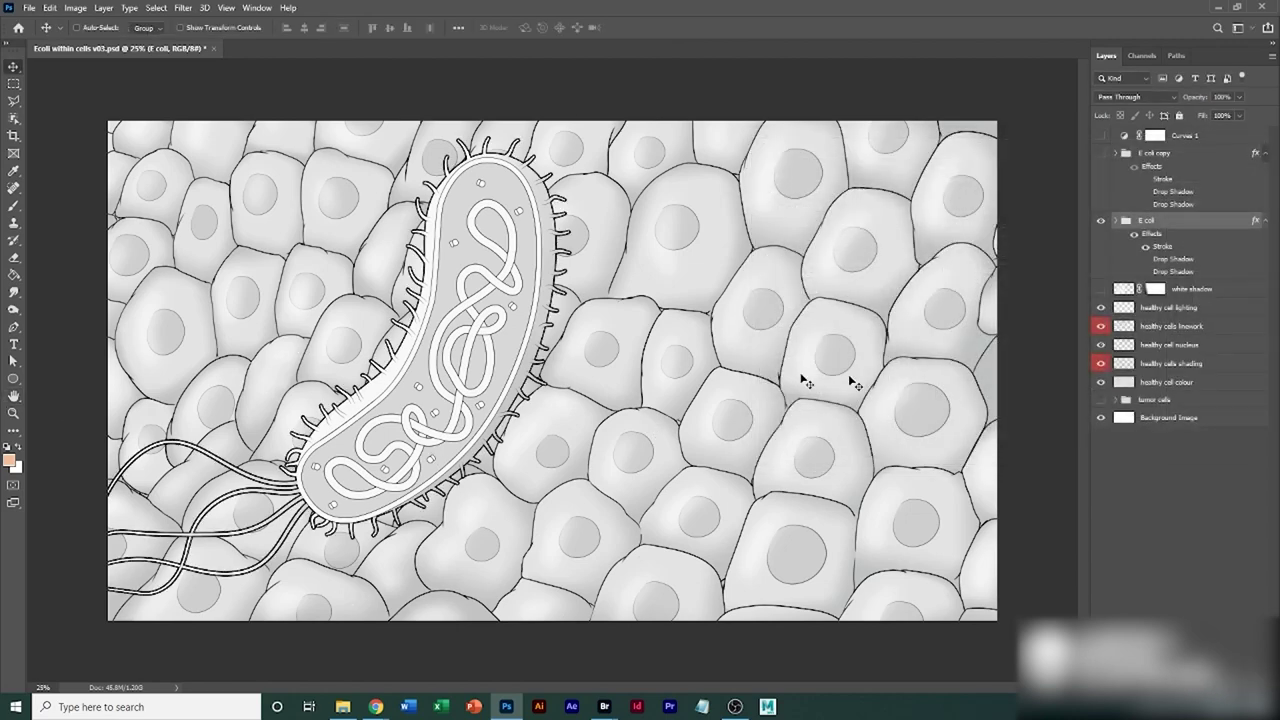
pyautogui.doubleClick(1163, 247)
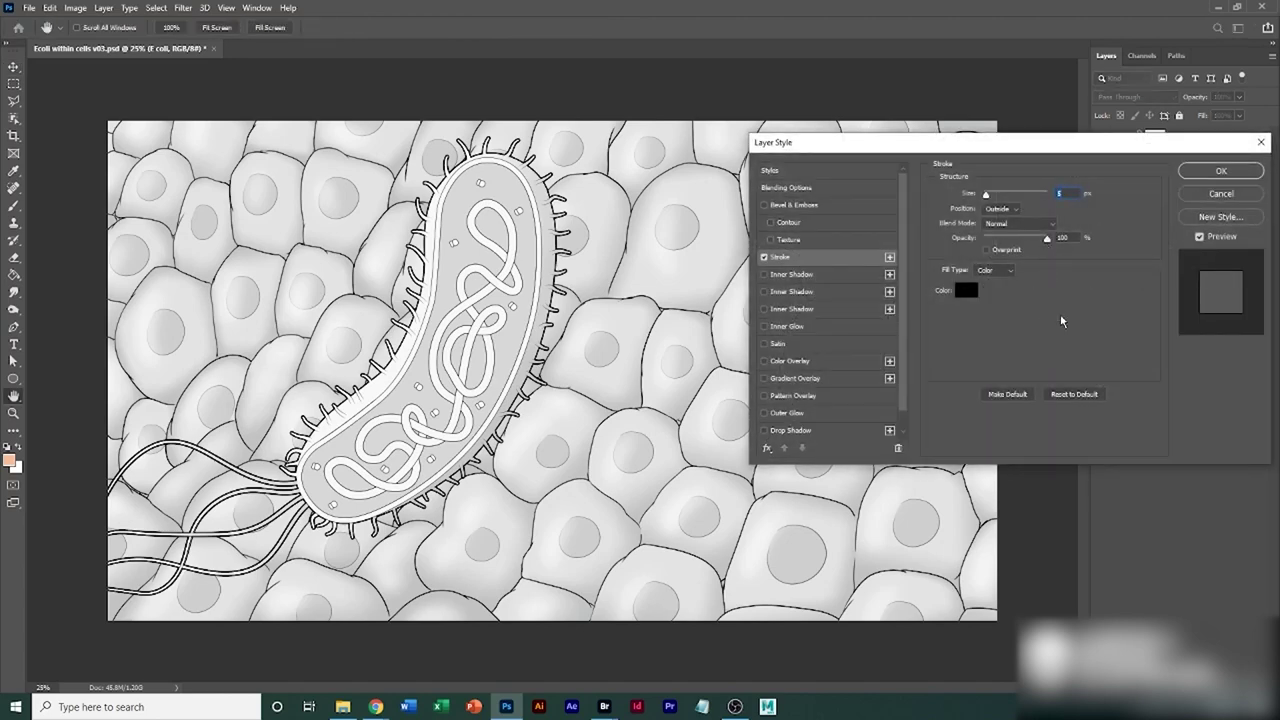
pyautogui.press('Return')
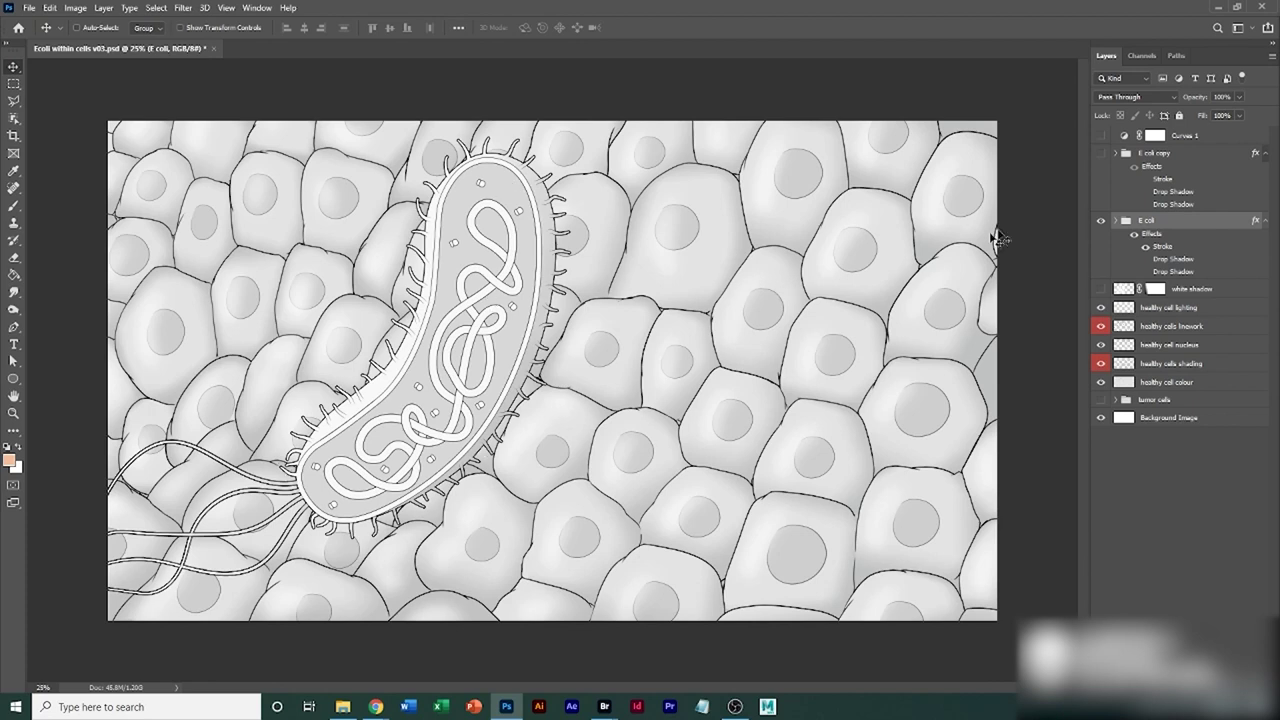
# Toggle the E coli effects off and on to compare the outlined cell
pyautogui.click(1135, 234)
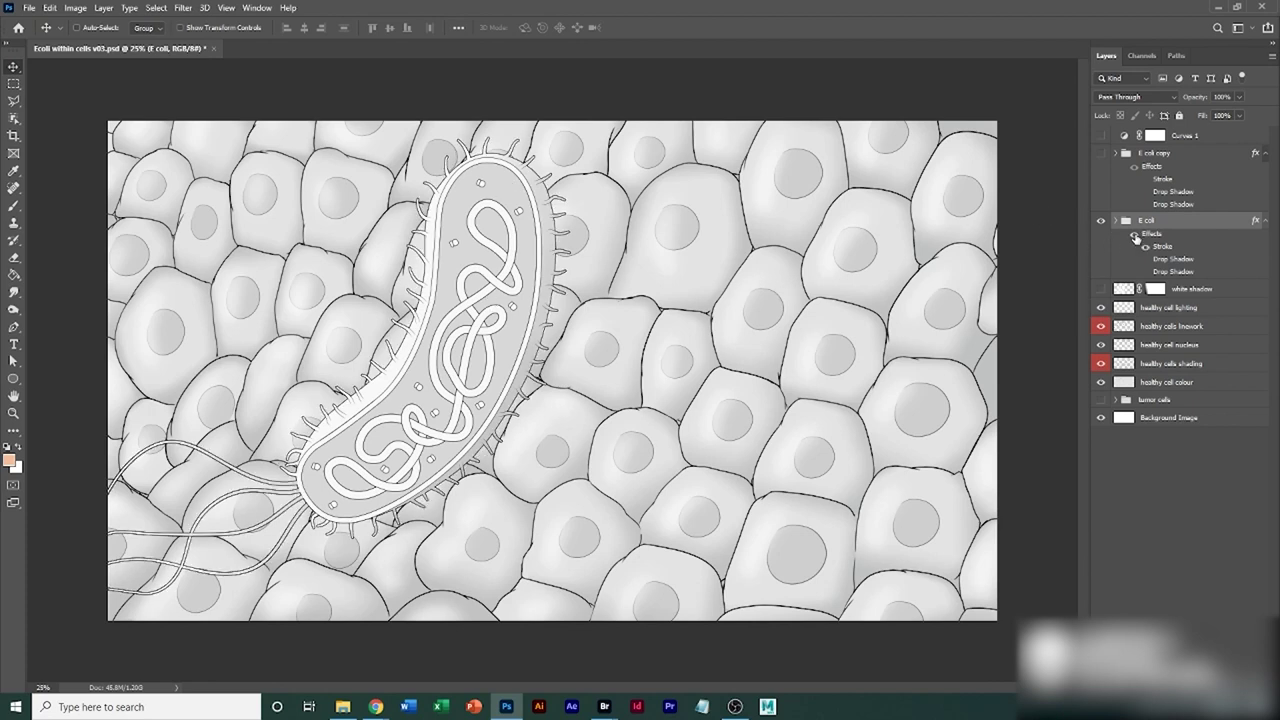
pyautogui.click(1135, 234)
pyautogui.click(1135, 234)
pyautogui.click(1135, 234)
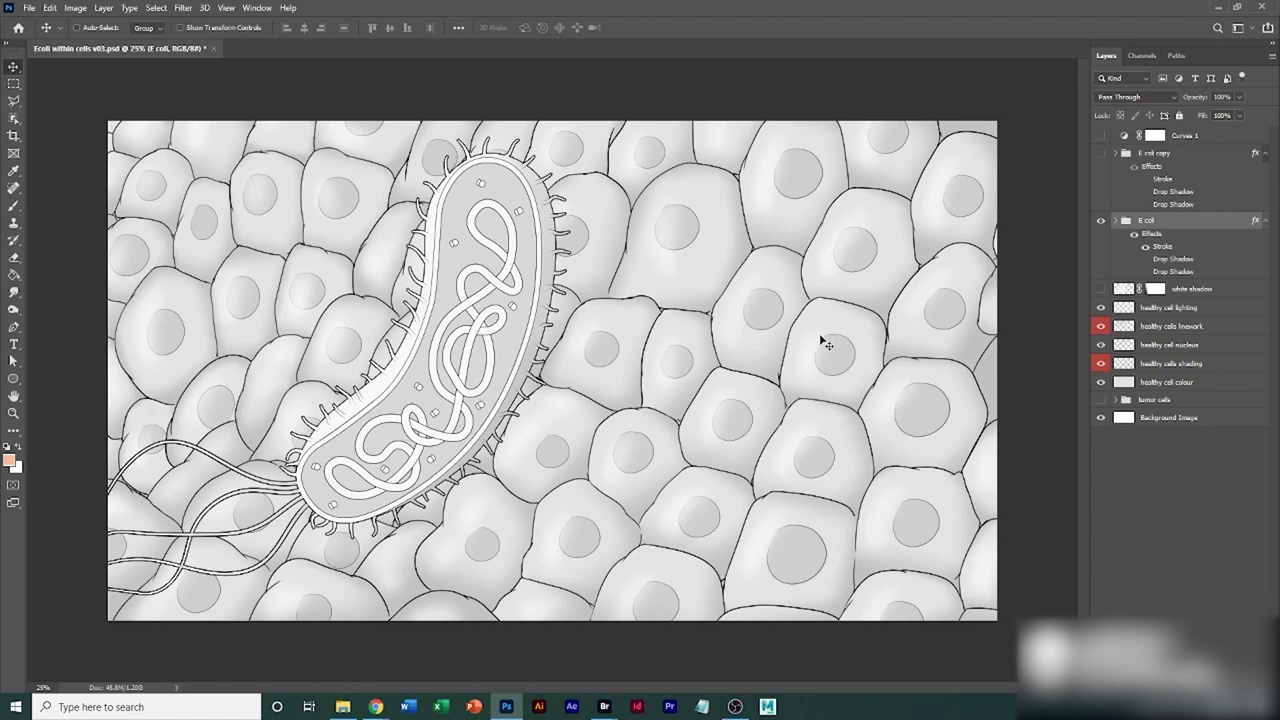
# Compare the drop shadows and leave the first 245 px Drop Shadow on under the bacterium
pyautogui.click(1146, 272)
pyautogui.click(1146, 272)
pyautogui.click(1147, 258)
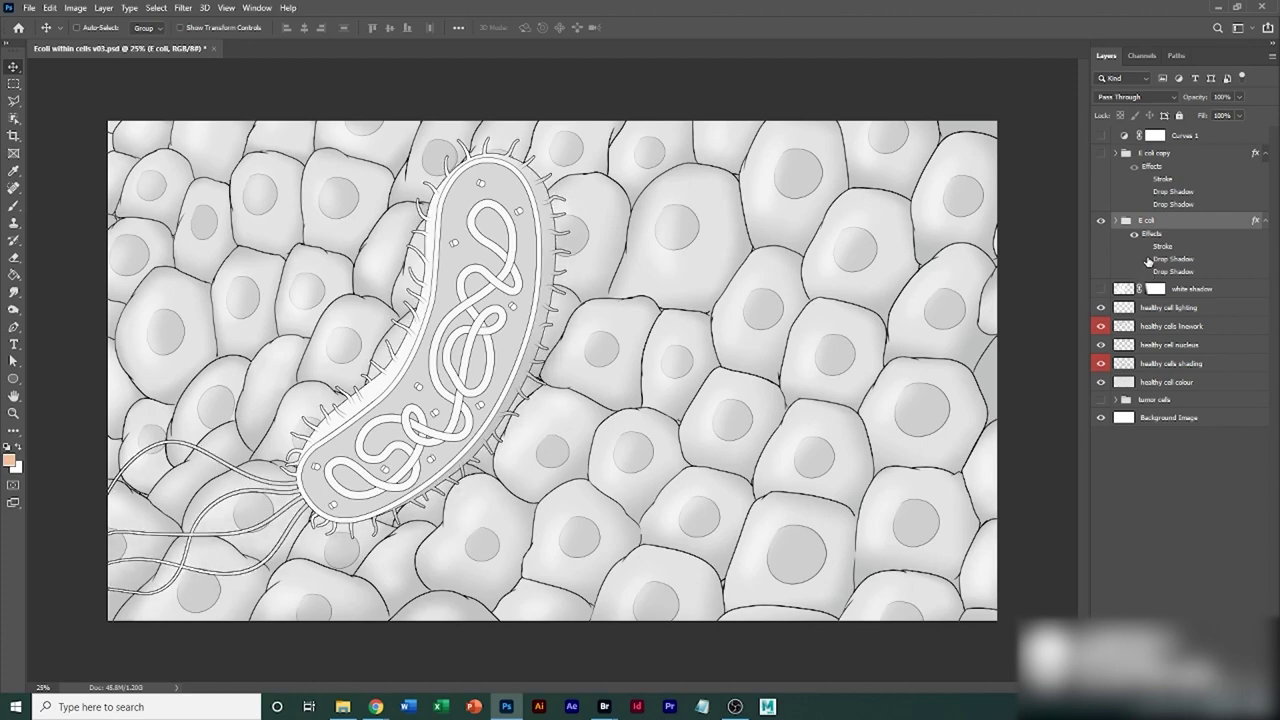
pyautogui.click(1146, 259)
# Rotate the first drop shadow to a 125° angle, keeping its 245 px distance
pyautogui.doubleClick(1172, 260)
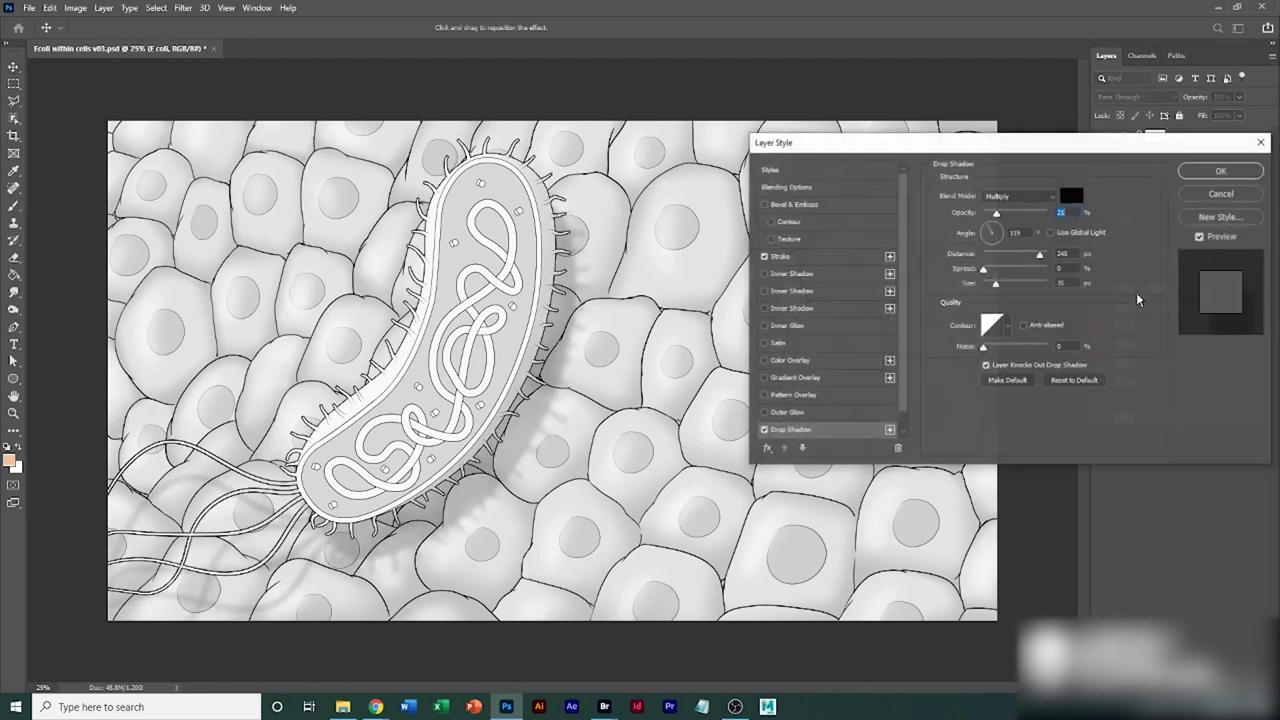
pyautogui.moveTo(1038, 257); pyautogui.dragTo(1003, 257)
pyautogui.hotkey('ctrl', 'z')
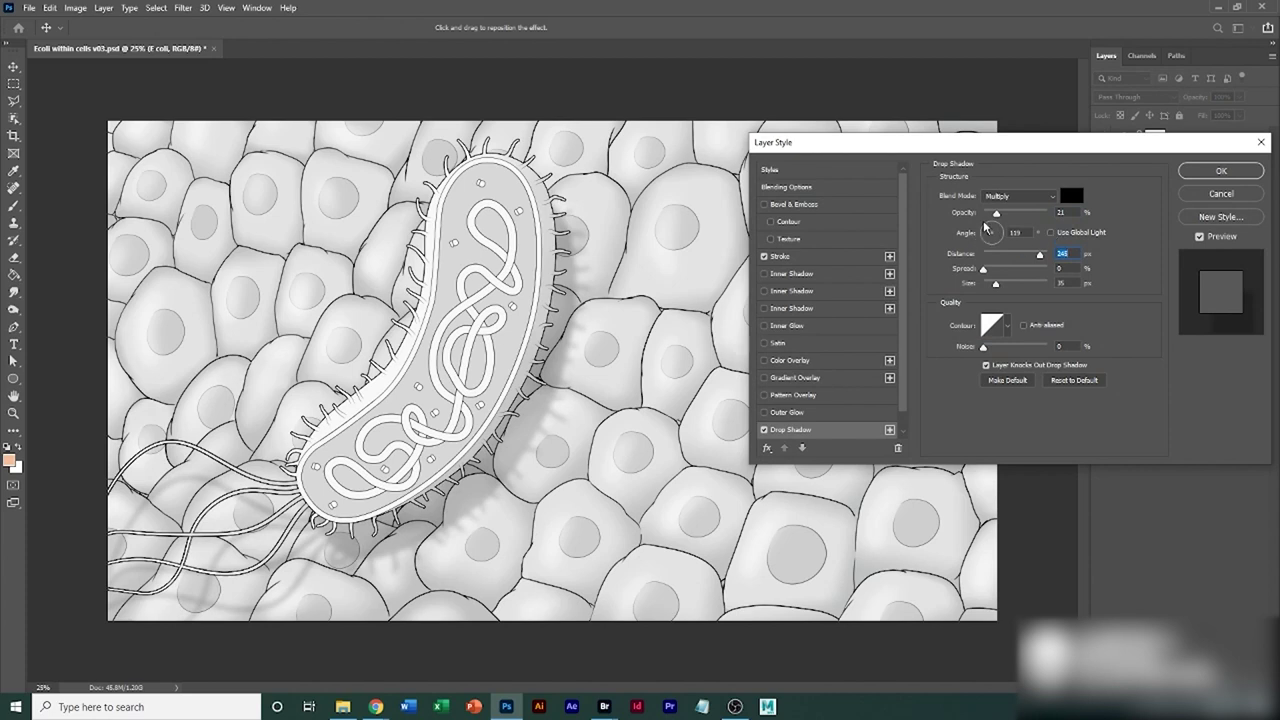
pyautogui.moveTo(985, 245); pyautogui.dragTo(985, 227)
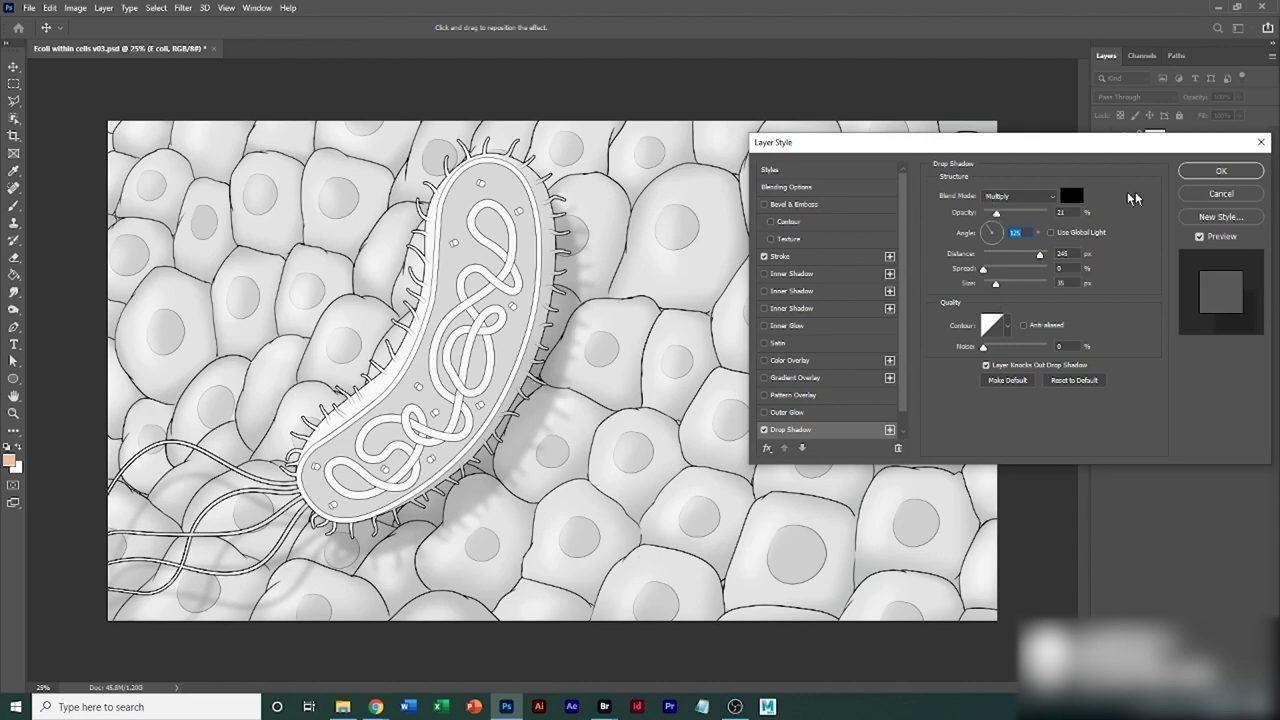
pyautogui.click(1201, 174)
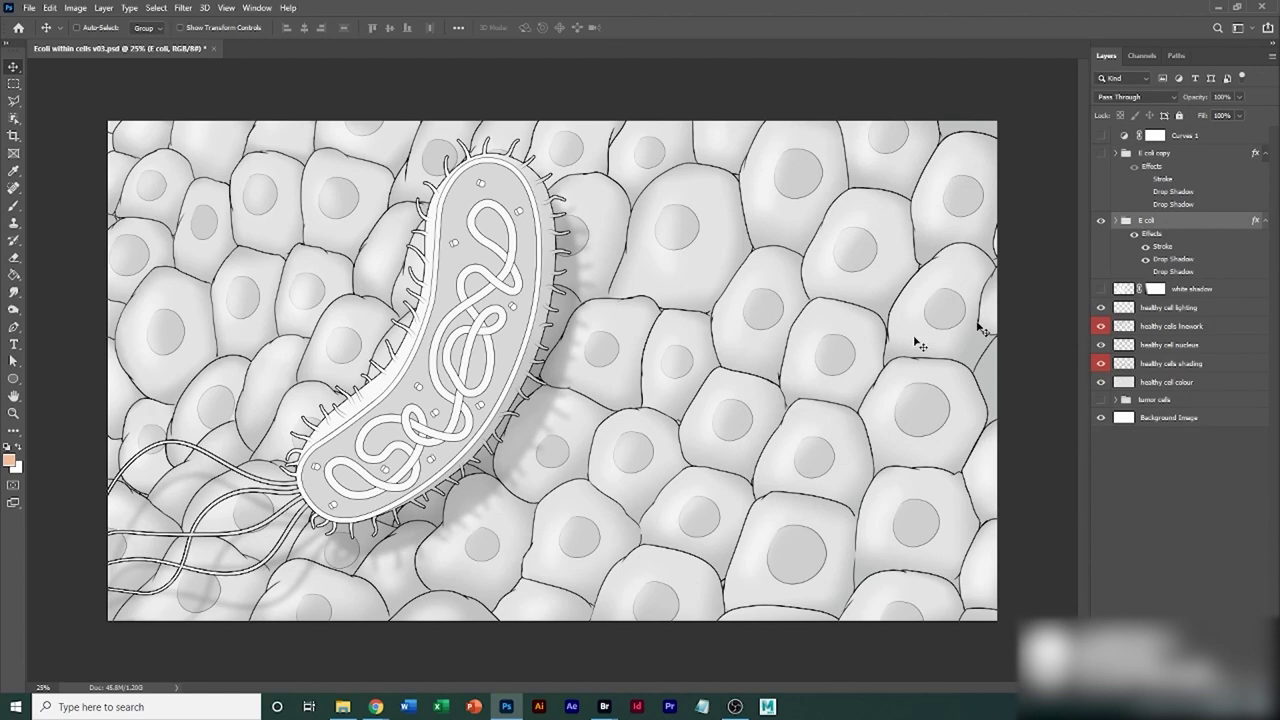
# Turn on the second Drop Shadow and reduce its Distance to pull it closer to the cell
pyautogui.click(1146, 271)
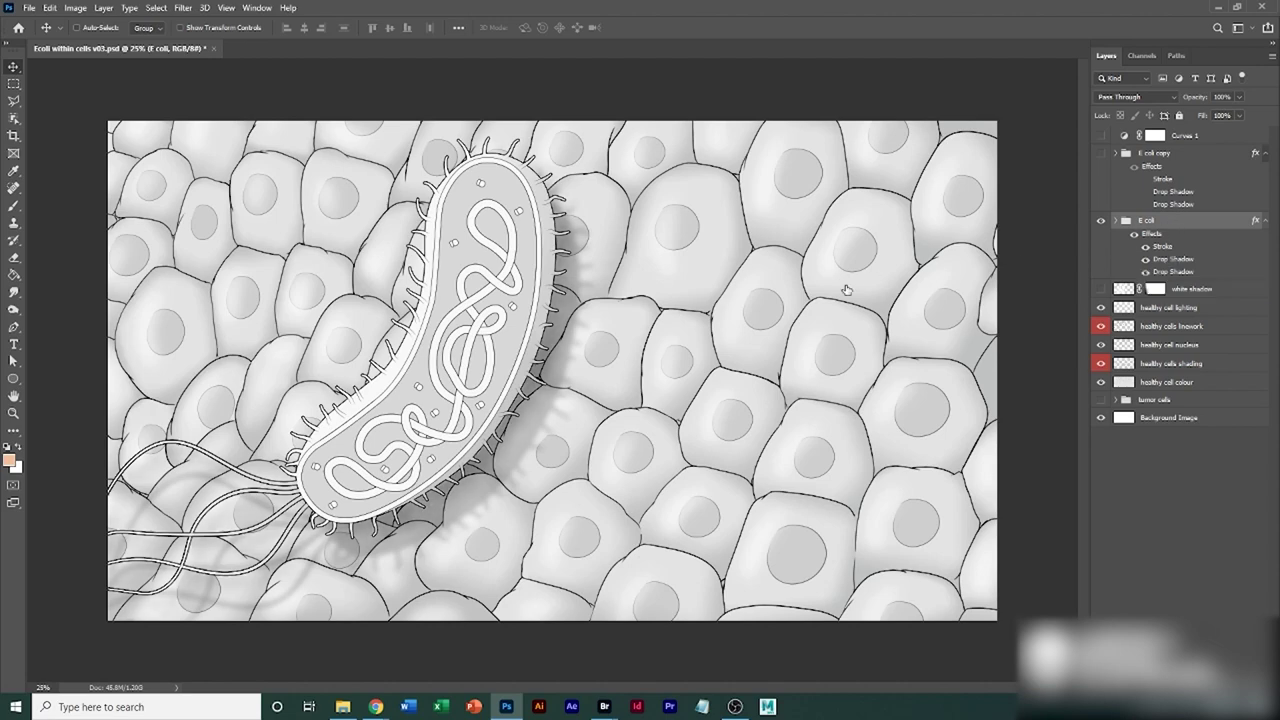
pyautogui.scroll(-1, 890, 410)
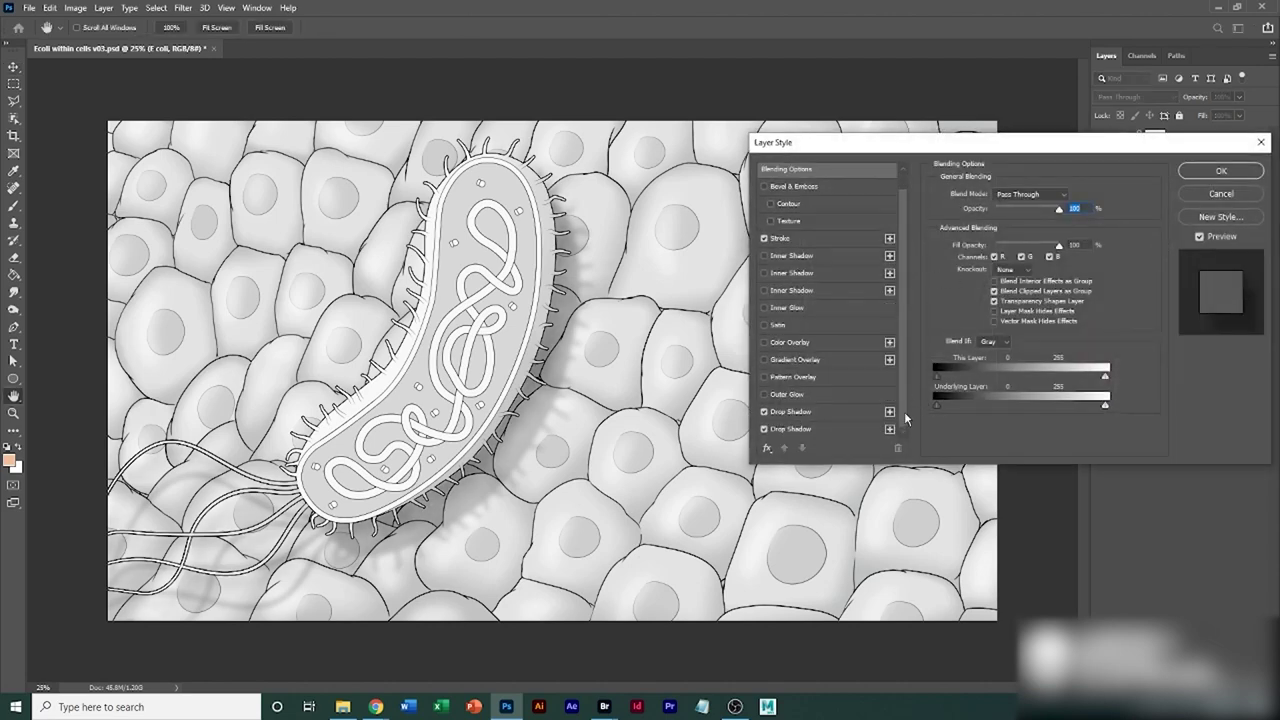
pyautogui.click(815, 430)
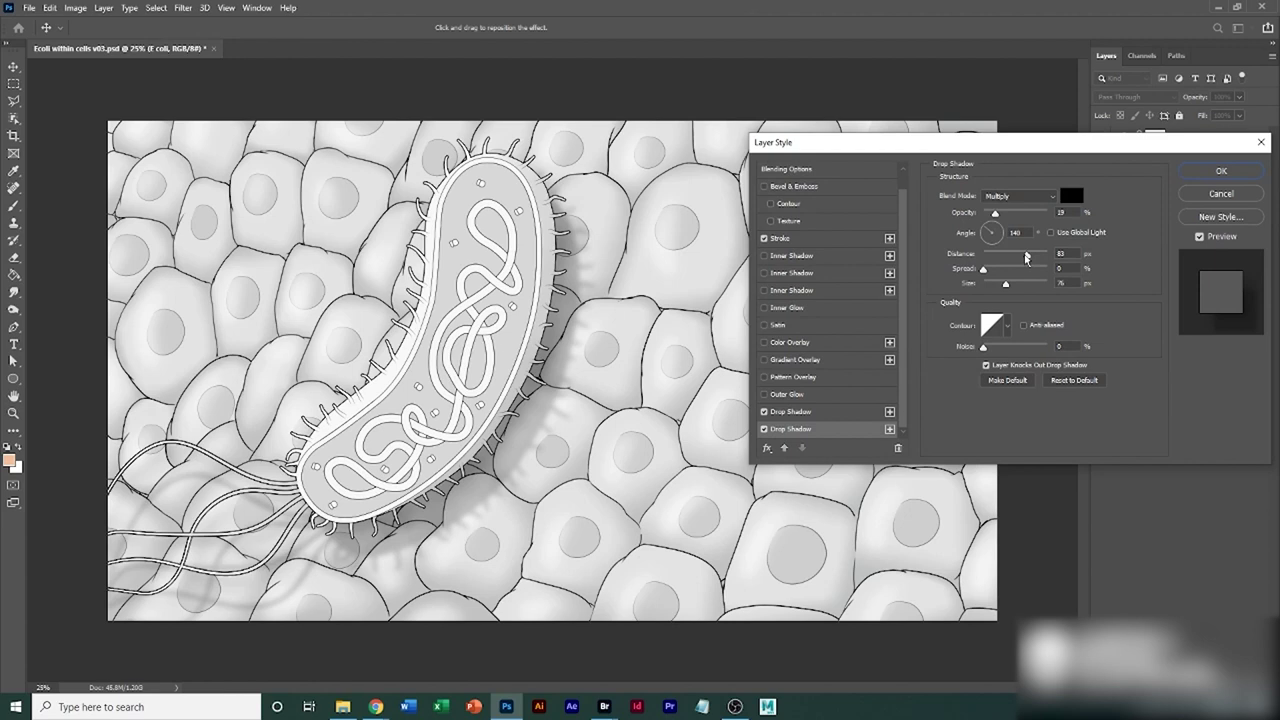
pyautogui.moveTo(1026, 256); pyautogui.dragTo(1024, 256)
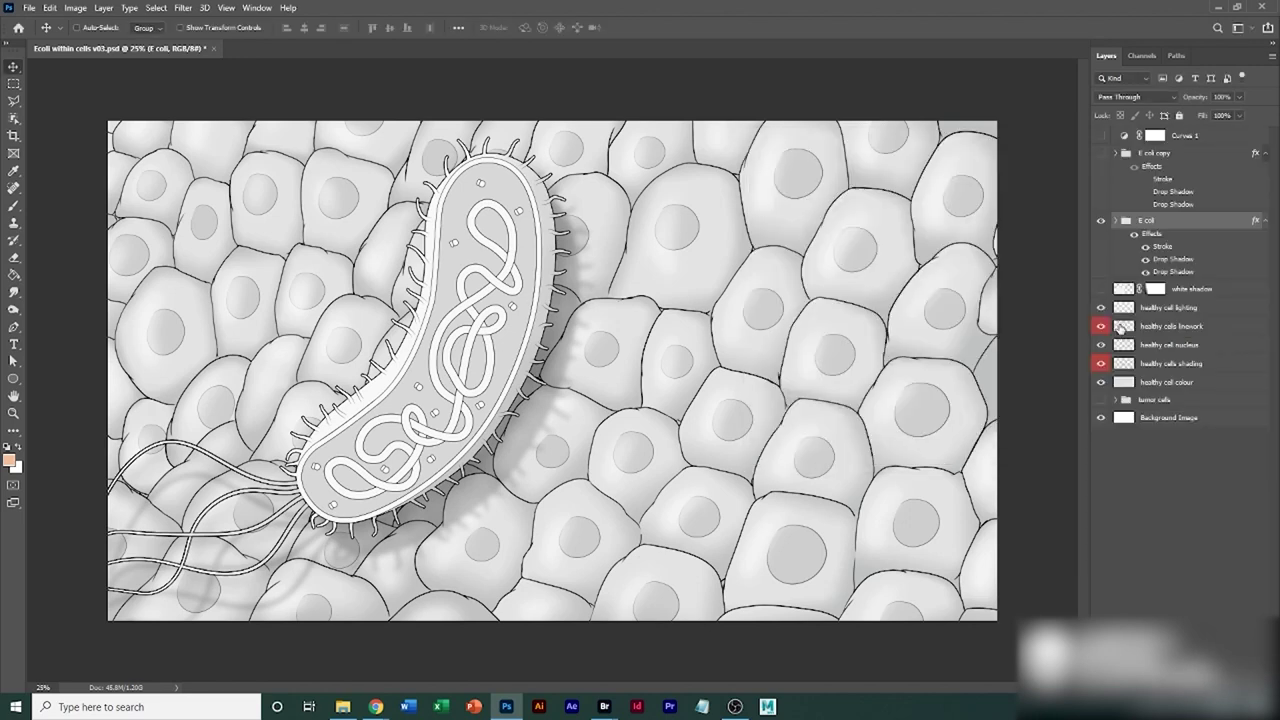
pyautogui.click(1221, 171)
# Toggle both drop shadows to compare, leaving both shadows visible
pyautogui.click(1145, 260)
pyautogui.click(1145, 260)
pyautogui.click(1145, 260)
pyautogui.click(1145, 260)
pyautogui.click(1145, 272)
pyautogui.click(1145, 272)
pyautogui.click(1145, 272)
pyautogui.click(1145, 272)
pyautogui.click(1145, 272)
pyautogui.click(1145, 272)
# Group the five healthy-cell layers, name the group 'Healthy', and add a white layer mask
pyautogui.click(1160, 311)
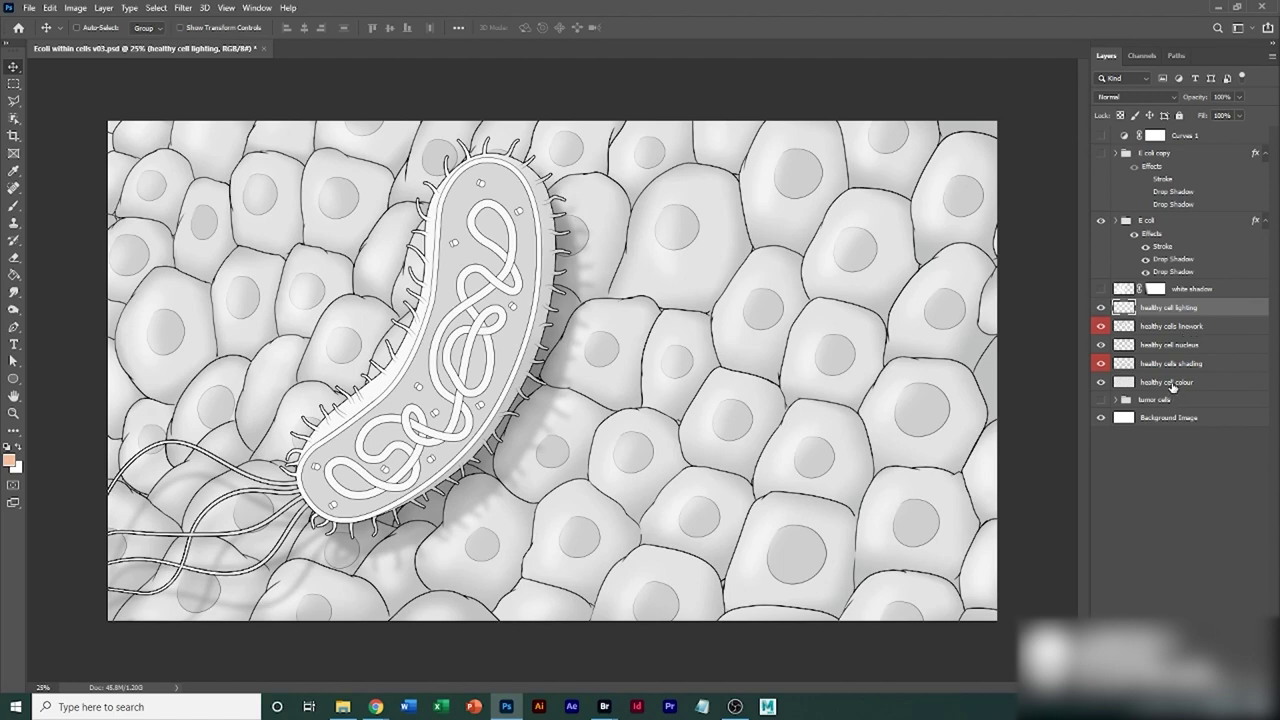
pyautogui.keyDown('shift'); pyautogui.click(1183, 384); pyautogui.keyUp('shift')
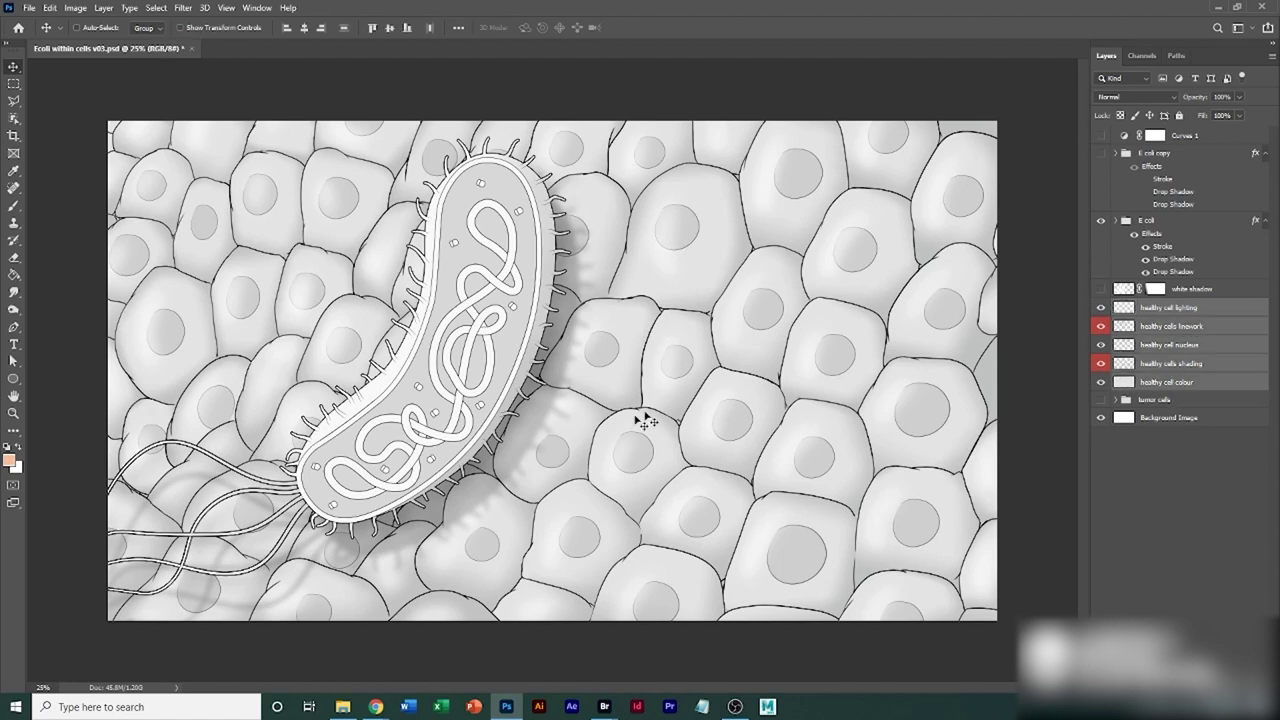
pyautogui.hotkey('ctrl', 'g')
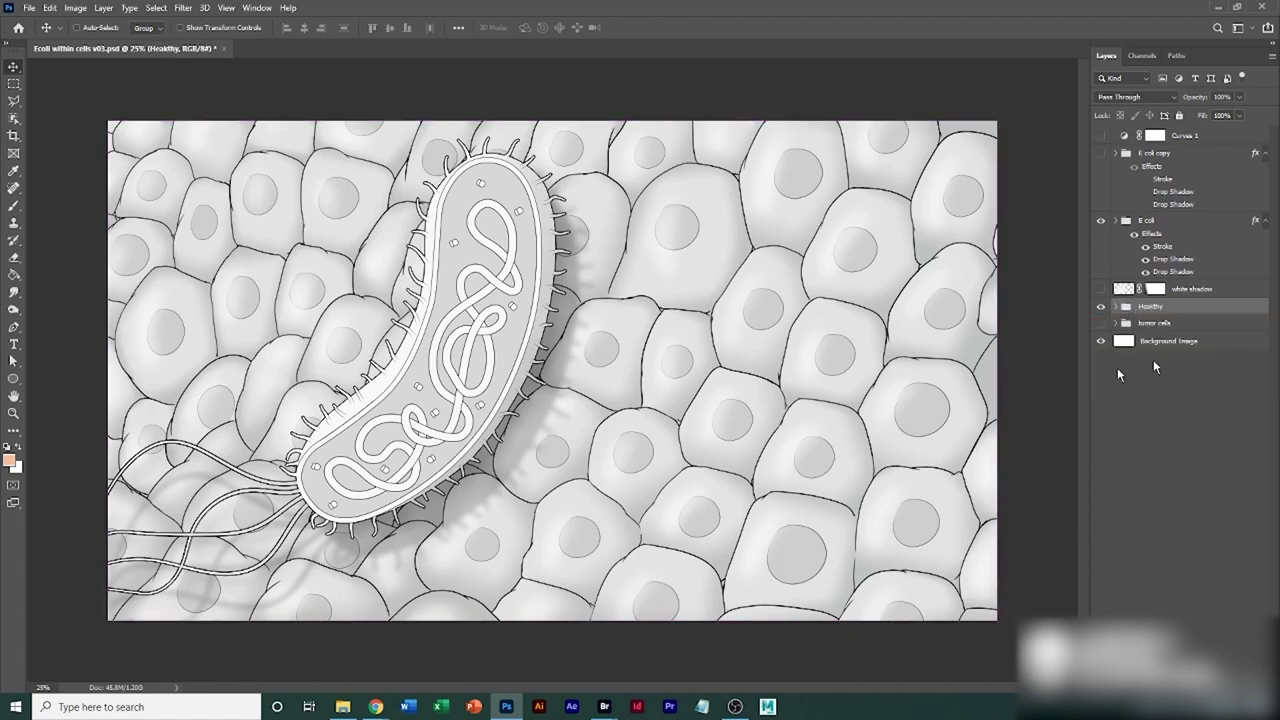
pyautogui.doubleClick(1152, 306)
pyautogui.write('Healthy')
pyautogui.press('Return')
pyautogui.hotkey('ctrl', 'shift', 'm')
# Draw a black-to-white gradient on the Healthy mask so the cells fade to white rightward
pyautogui.press('g')
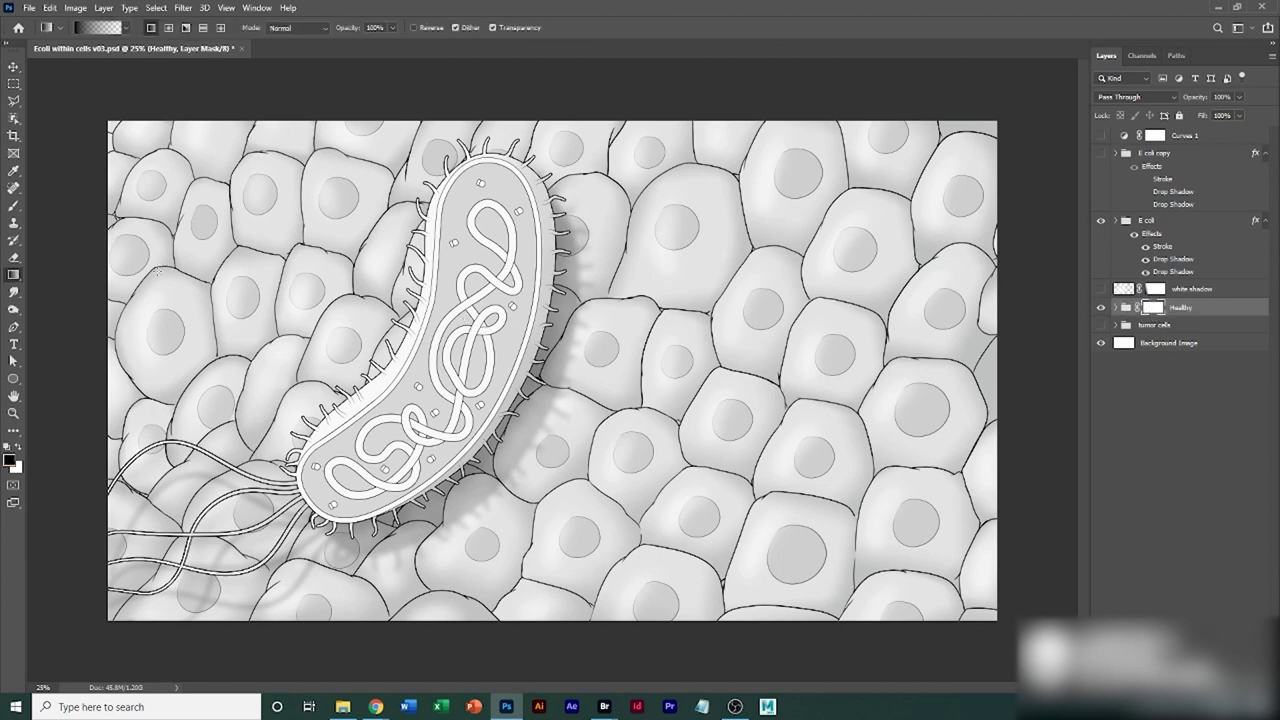
pyautogui.moveTo(998, 338); pyautogui.dragTo(312, 337)
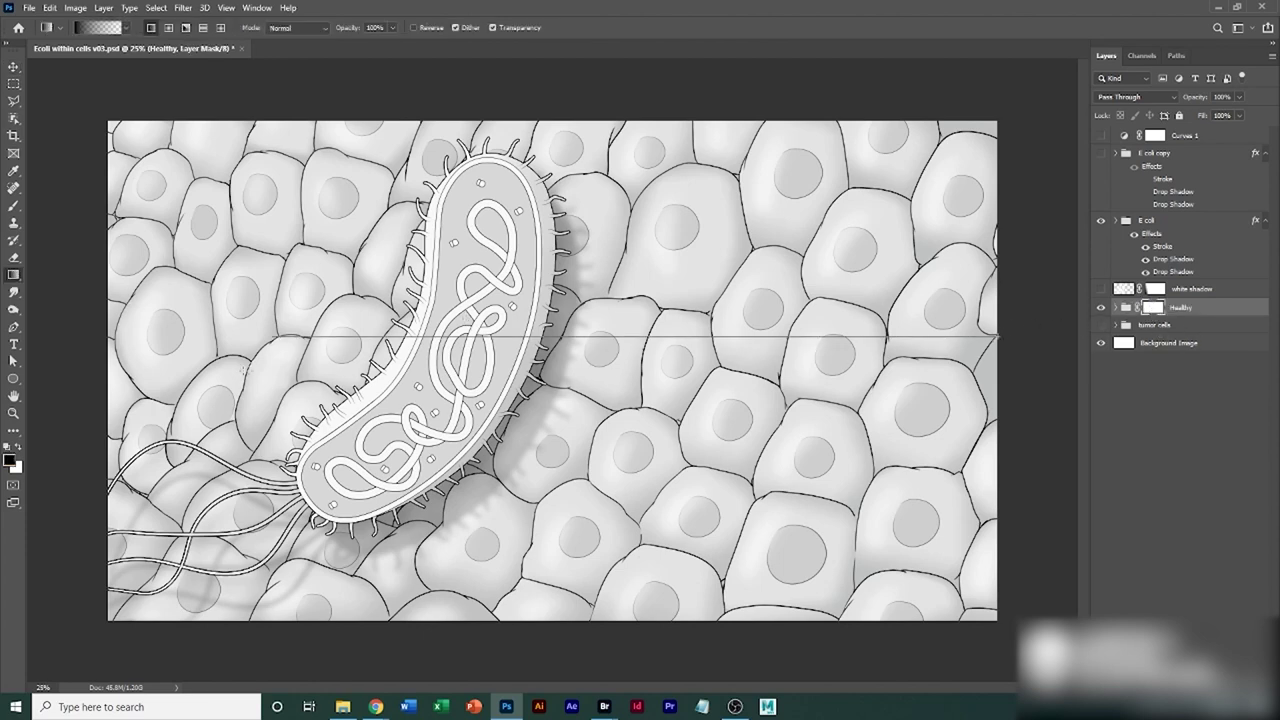
pyautogui.moveTo(55, 319); pyautogui.dragTo(708, 318)
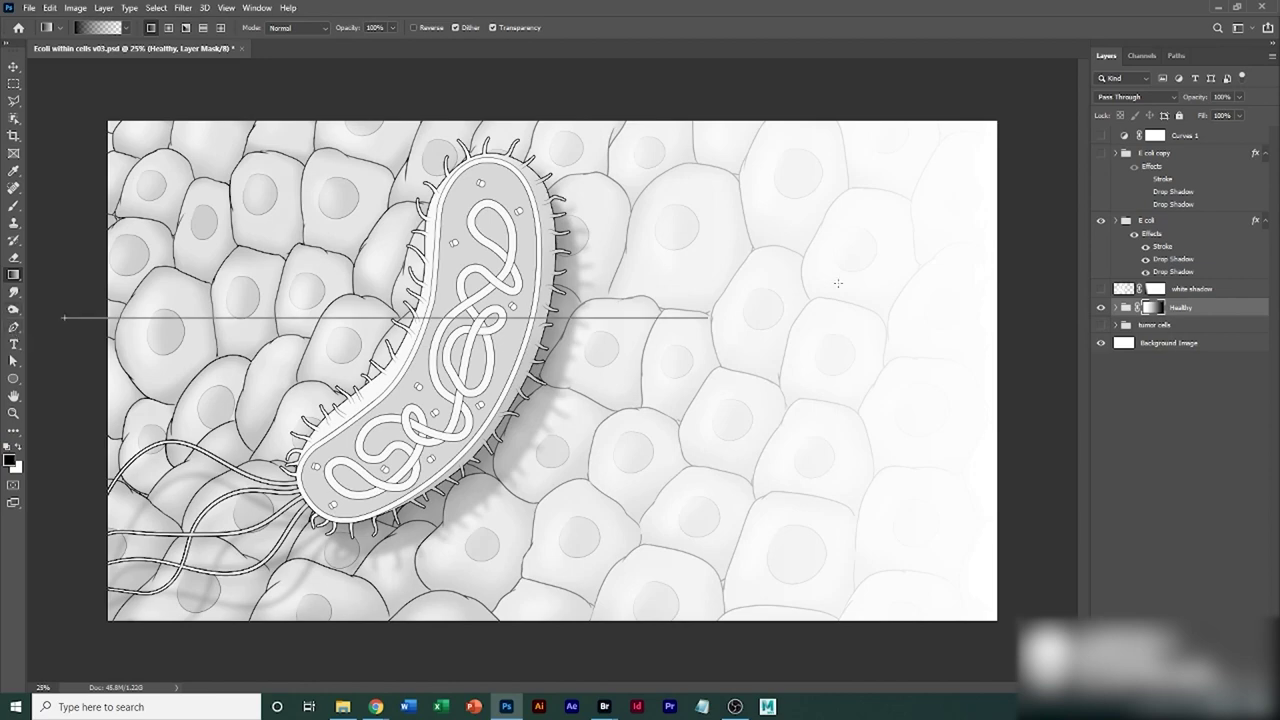
pyautogui.hotkey('ctrl', 'z')
pyautogui.hotkey('ctrl', '-')
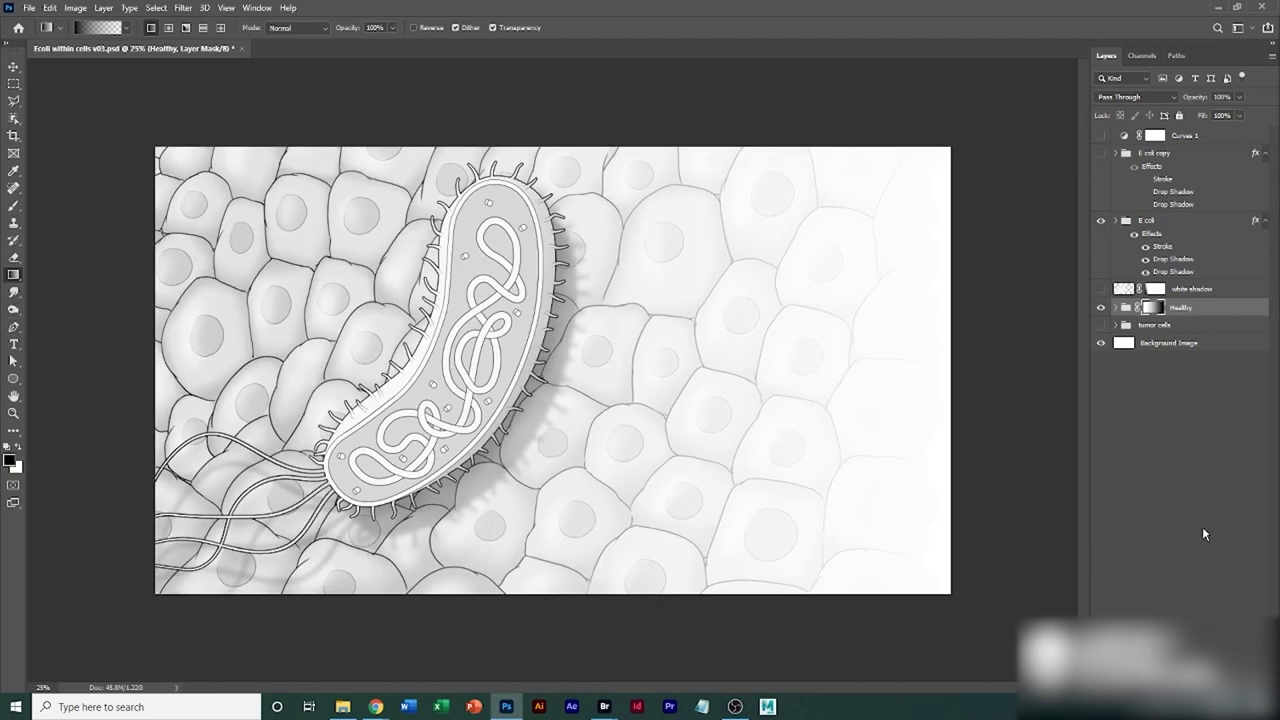
pyautogui.moveTo(163, 336); pyautogui.dragTo(504, 334)
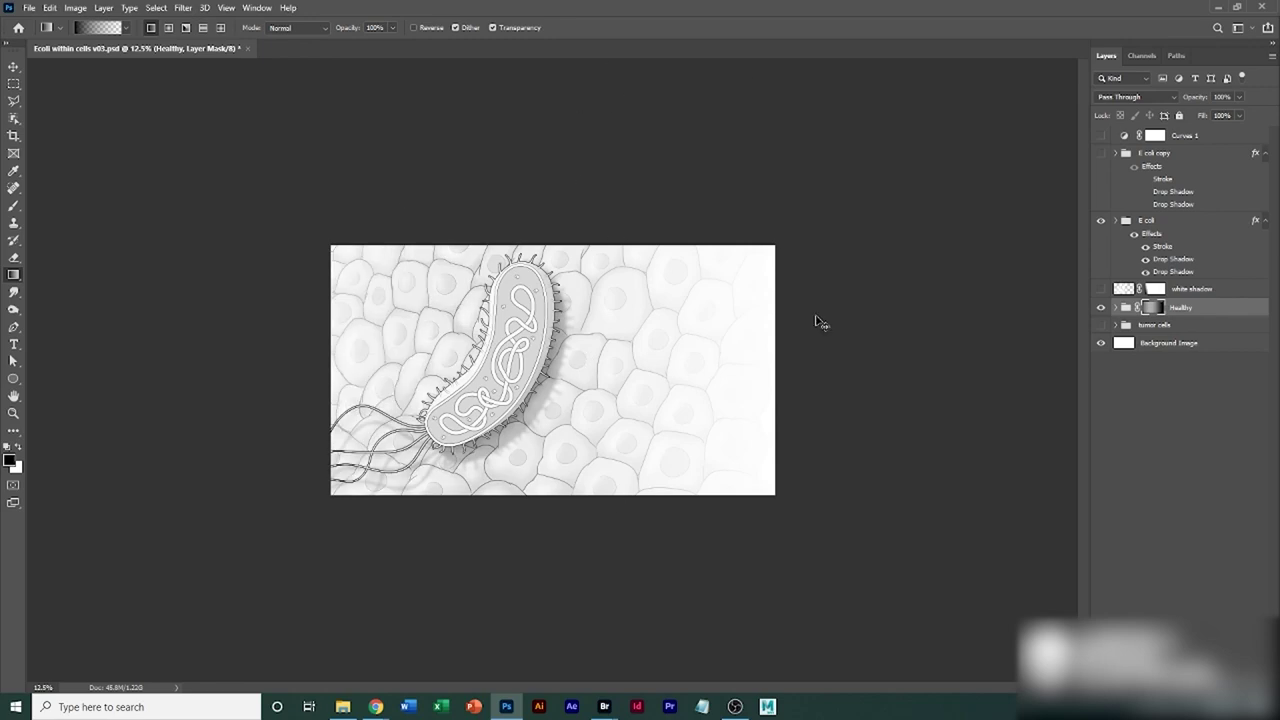
pyautogui.hotkey('ctrl', '-')
pyautogui.hotkey('ctrl', '+')
pyautogui.hotkey('ctrl', '+')
pyautogui.hotkey('ctrl', '+')
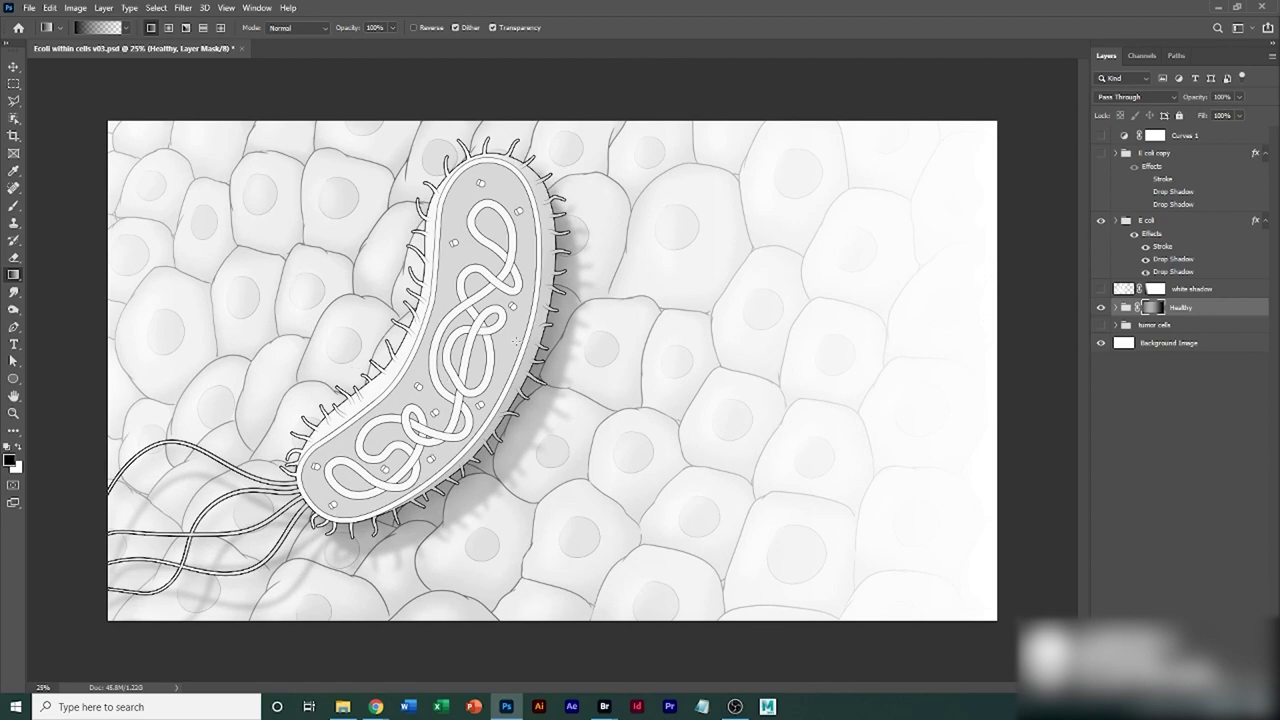
pyautogui.press('v')
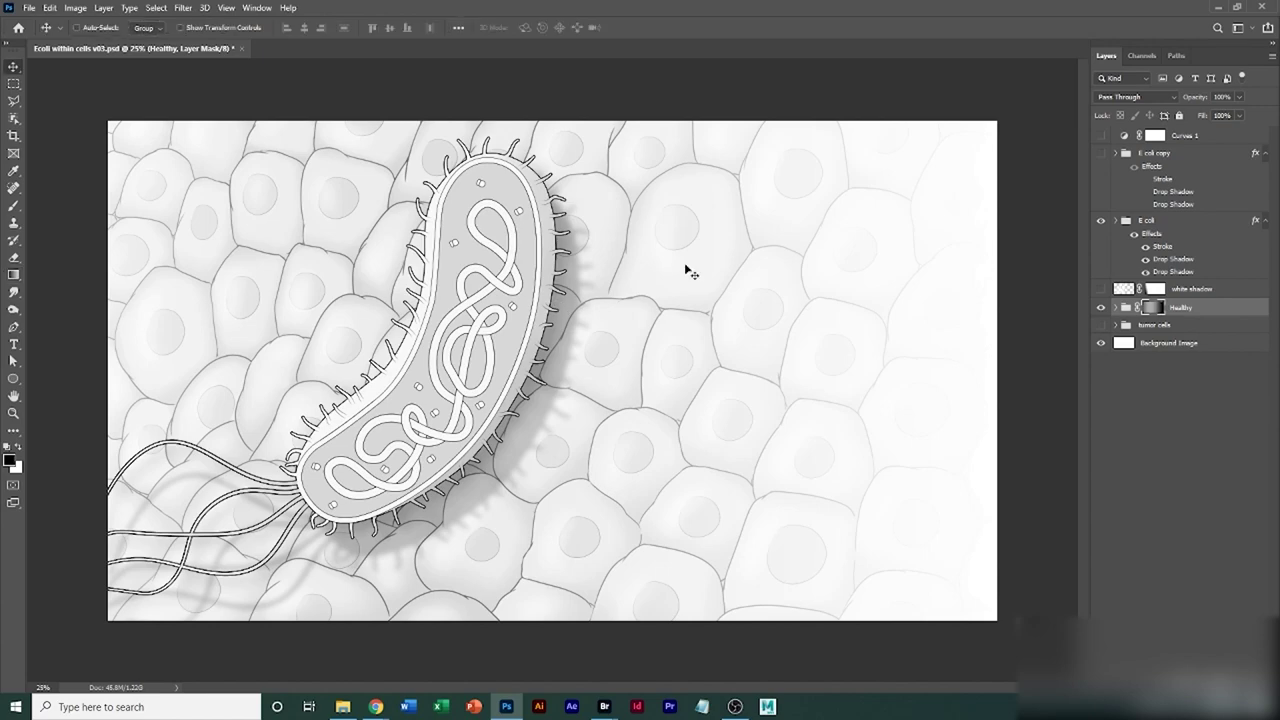